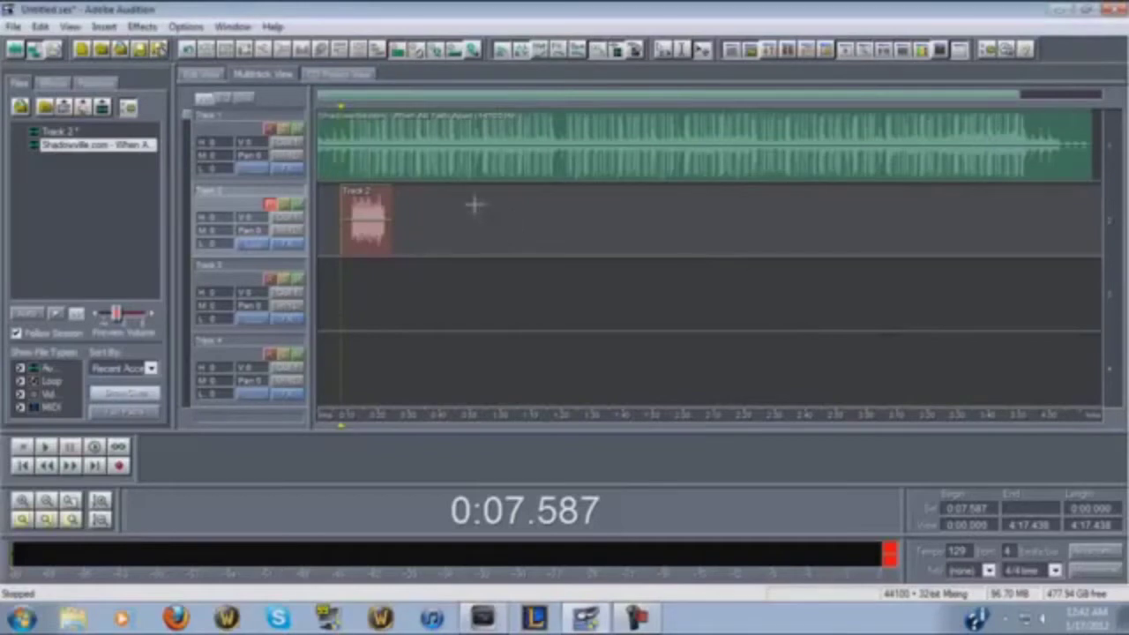
Check the bit depths set for mixdowns, track recording and pre-mixing in the multitrack settings
{"action": "left_click", "coordinate": [185, 26]}
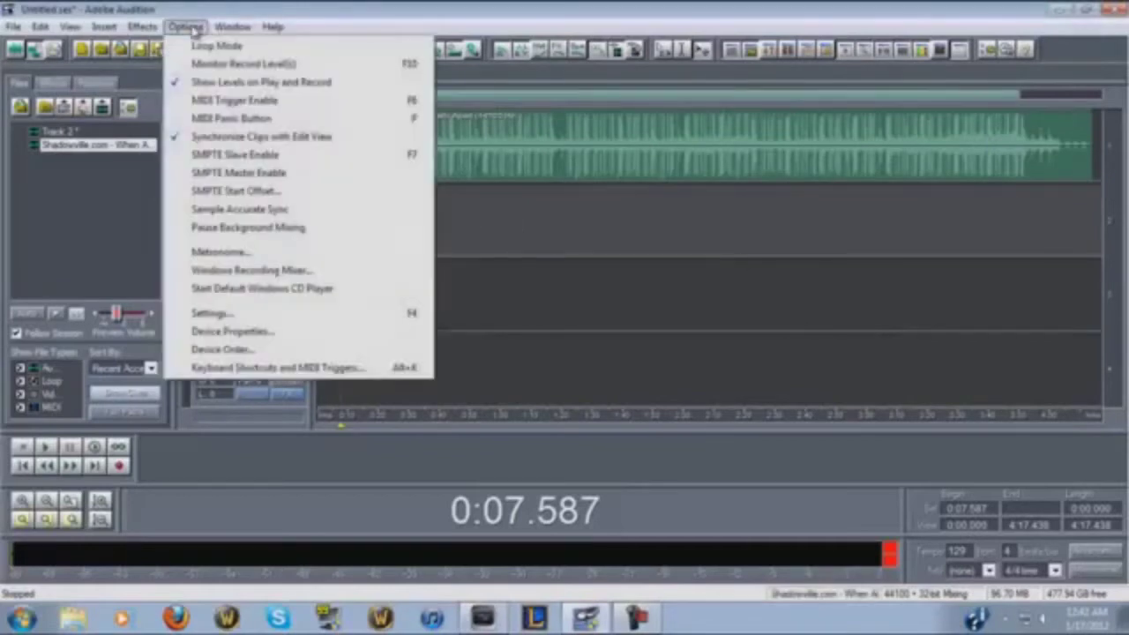
{"action": "left_click", "coordinate": [217, 313]}
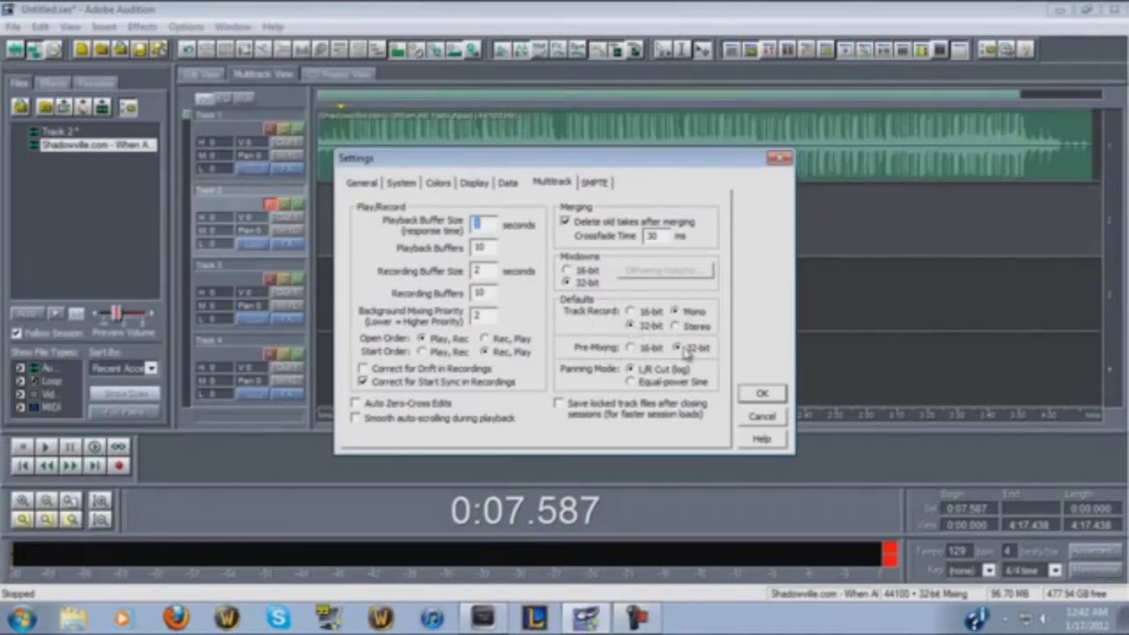
{"action": "left_click", "coordinate": [762, 394]}
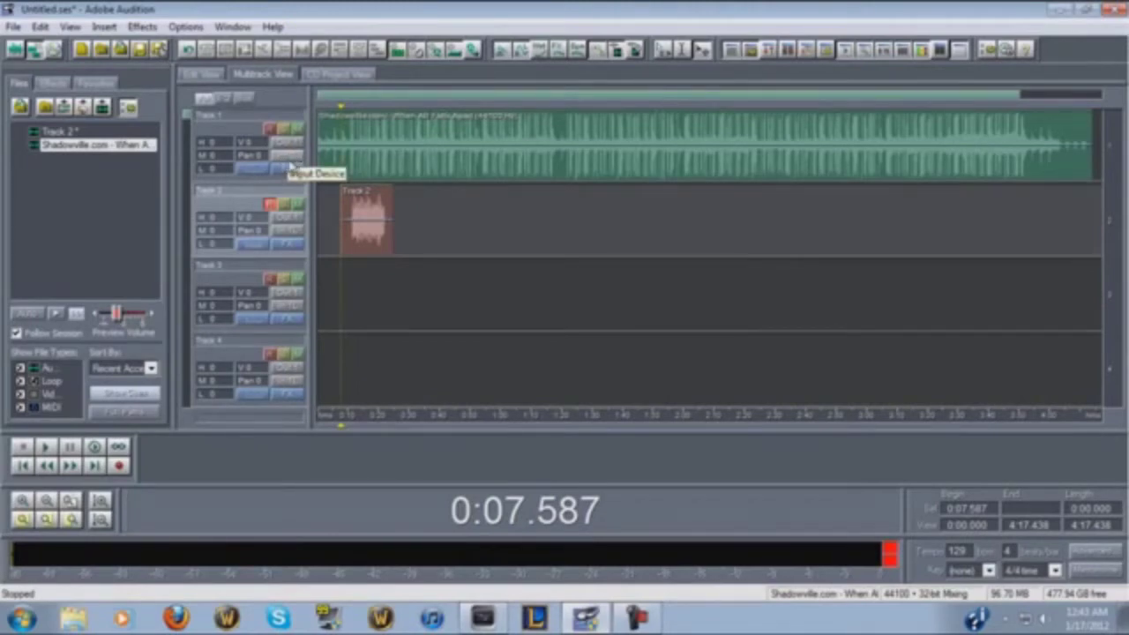
Apply Track 1's input device options, left channel at 32 bits, to all tracks
{"action": "left_click", "coordinate": [288, 165]}
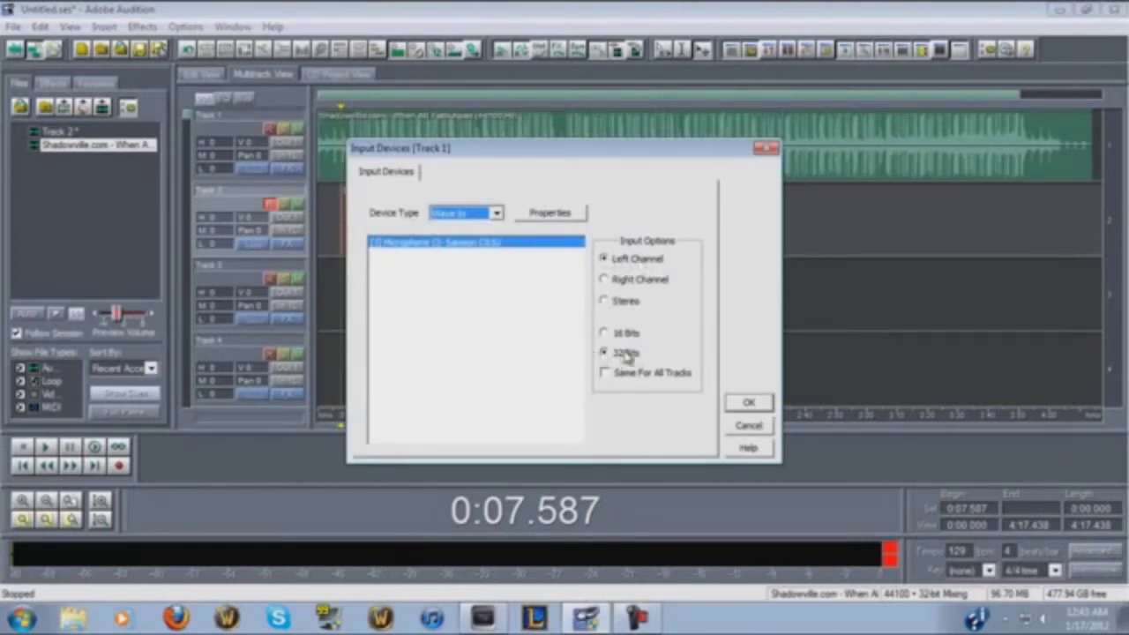
{"action": "left_click", "coordinate": [614, 376]}
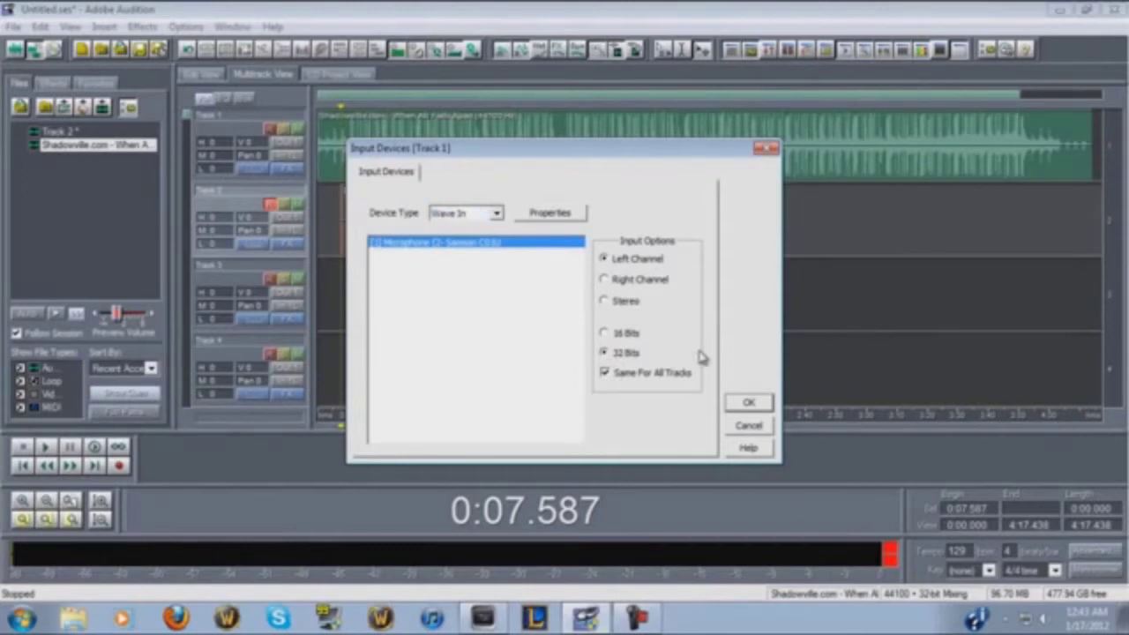
{"action": "left_click", "coordinate": [748, 402]}
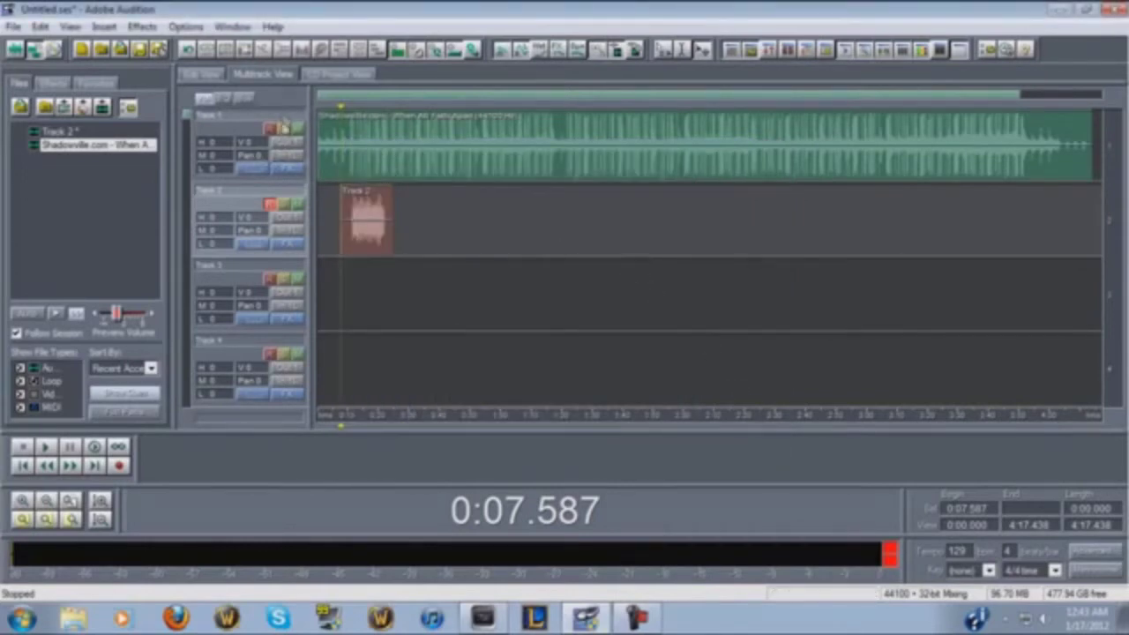
Move the Track 1 backing clip to start near 1:20 and record about 4 seconds of background noise on Track 2 from 0:34.144
{"action": "left_click", "coordinate": [403, 222]}
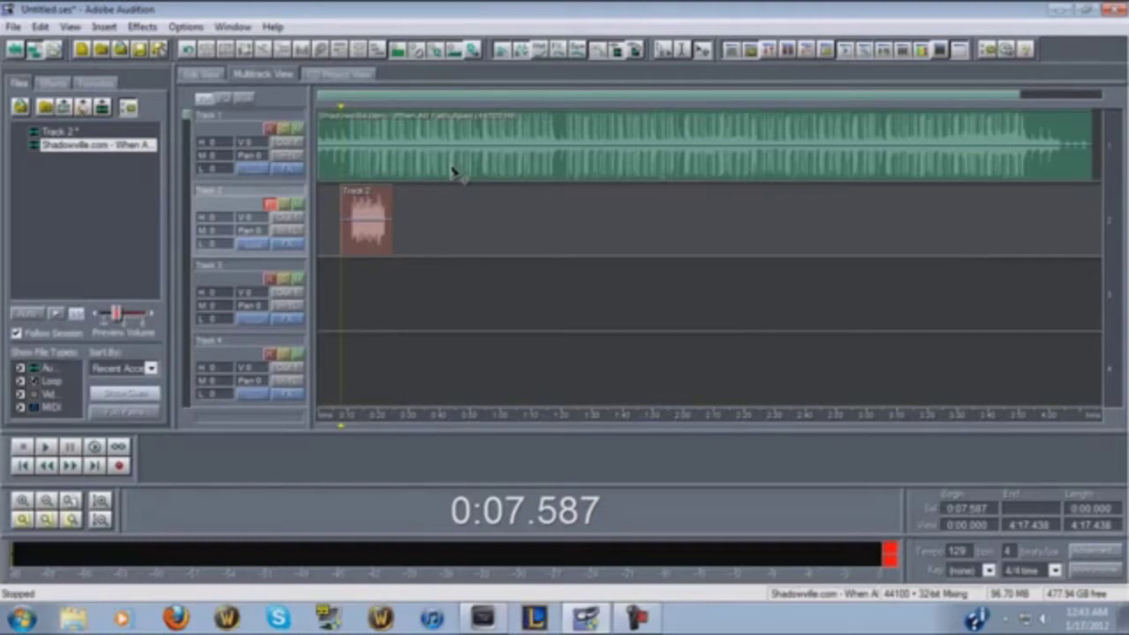
{"action": "left_click_drag", "start_coordinate": [424, 171], "coordinate": [675, 176]}
{"action": "left_click_drag", "start_coordinate": [344, 114], "coordinate": [423, 146]}
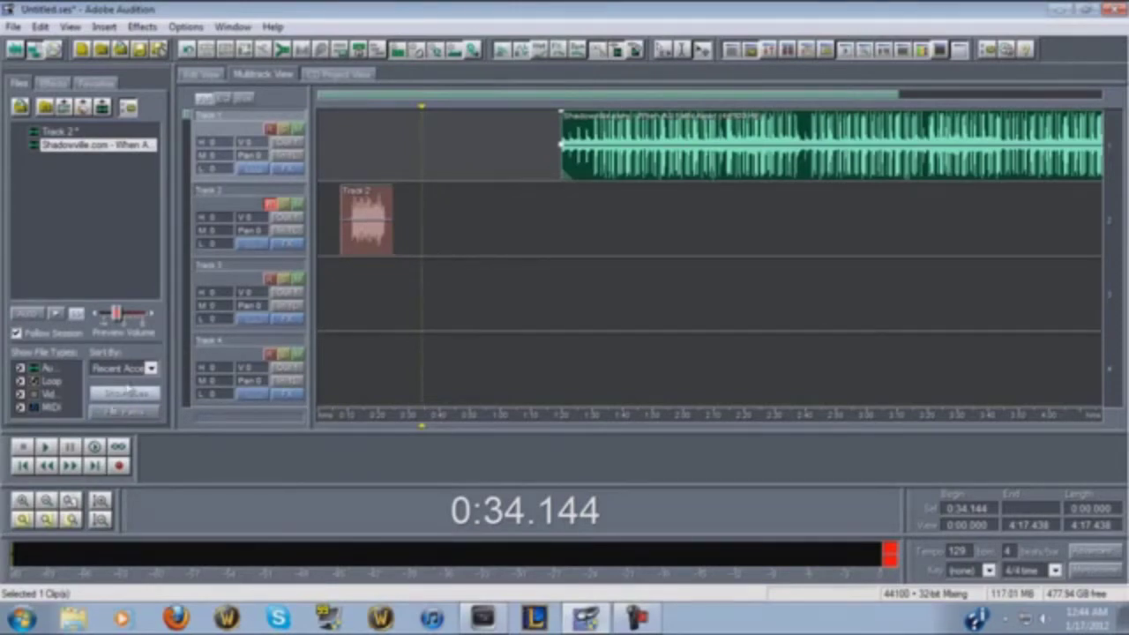
{"action": "left_click", "coordinate": [120, 467]}
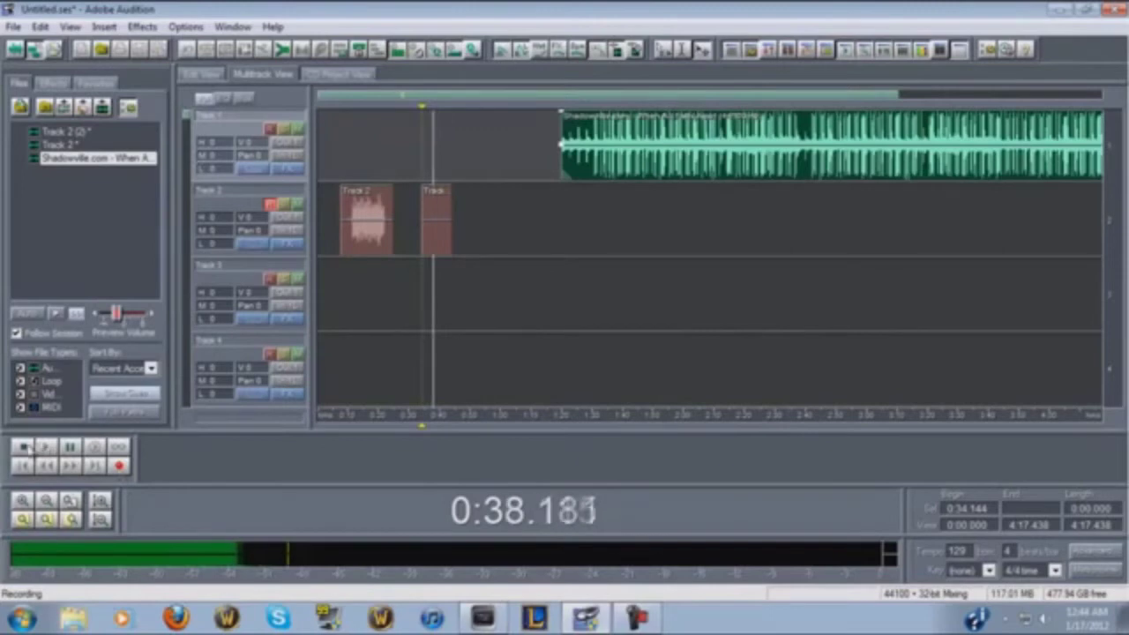
{"action": "key", "text": "space"}
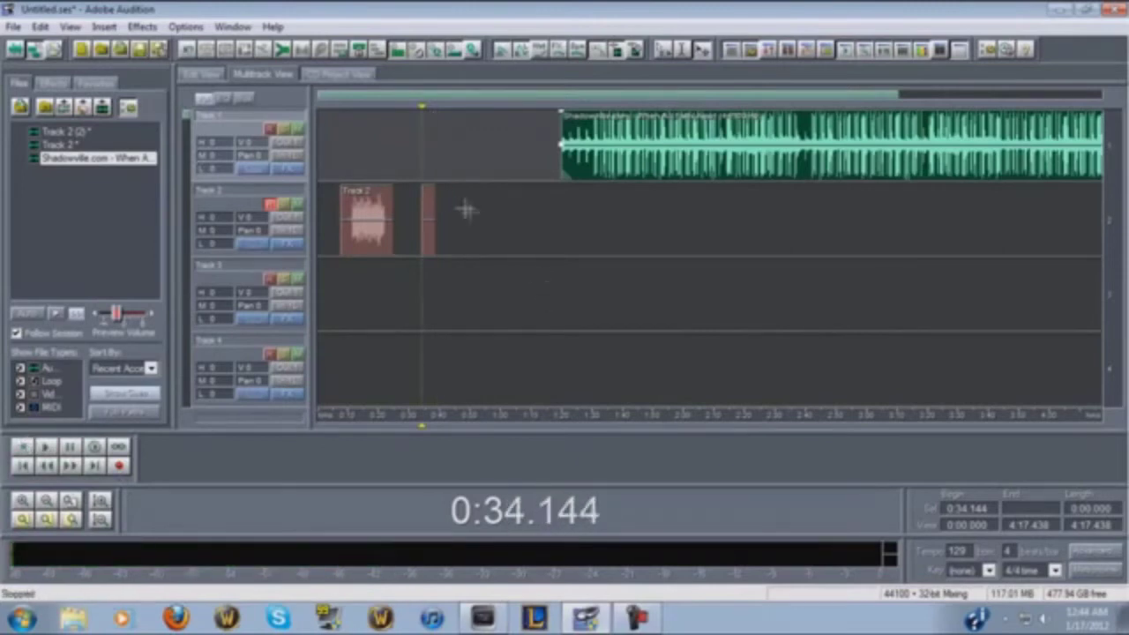
Open the short noise clip in Edit View and play its quiet section from 0:35.119 to 0:36.961
{"action": "double_click", "coordinate": [428, 245]}
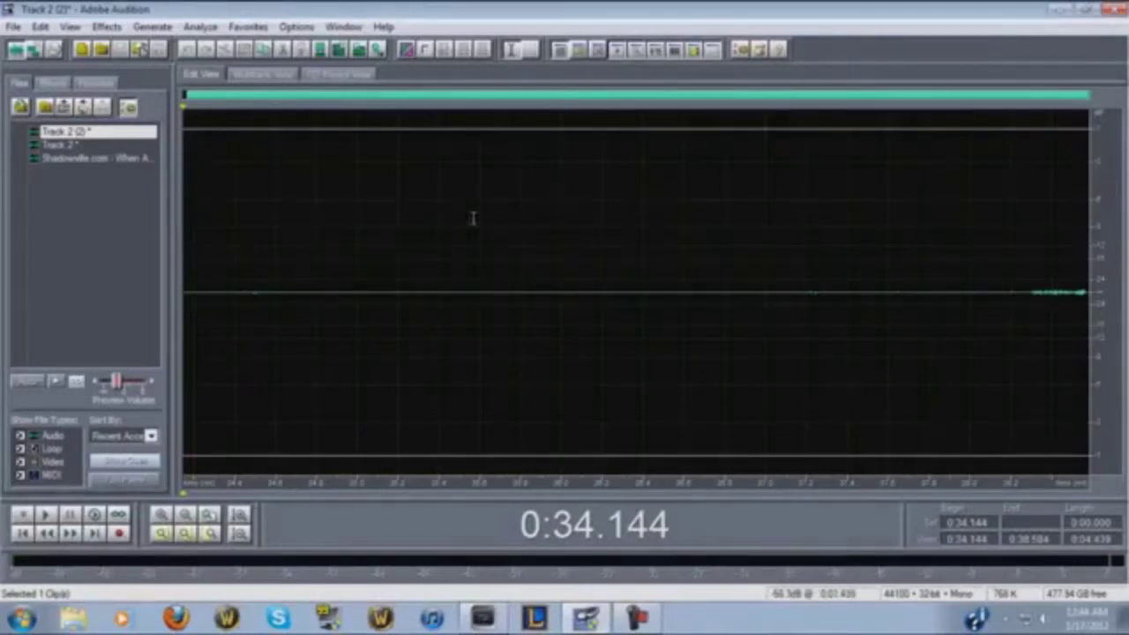
{"action": "left_click_drag", "start_coordinate": [383, 208], "coordinate": [759, 239]}
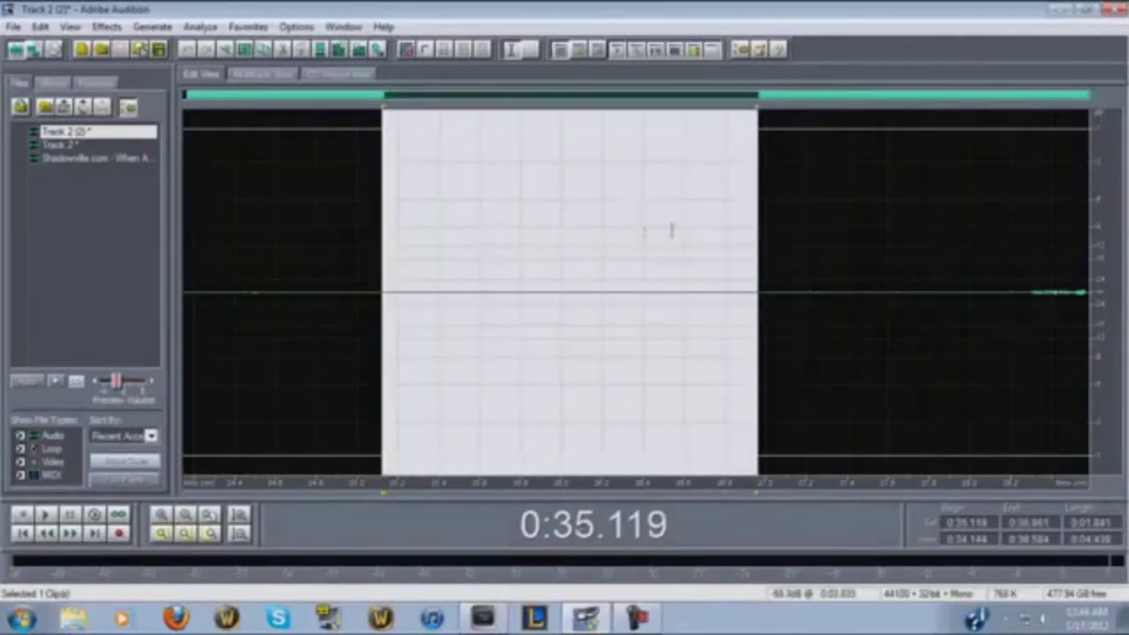
{"action": "left_click", "coordinate": [42, 514]}
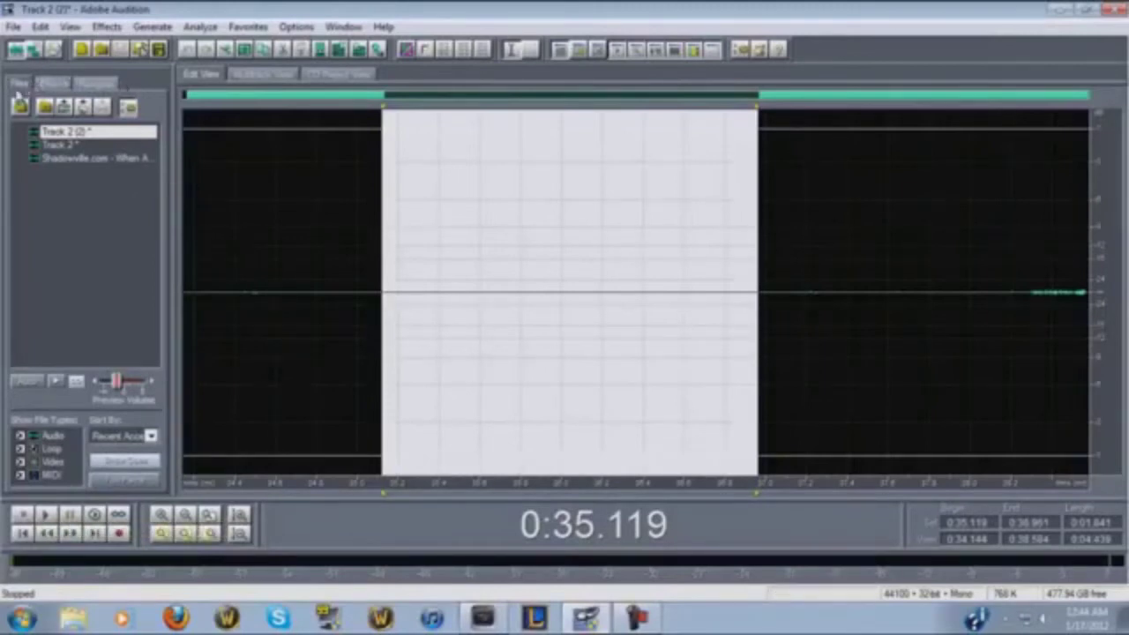
Start the Noise Reduction effect on the selected quiet section and capture its noise profile
{"action": "left_click", "coordinate": [50, 84]}
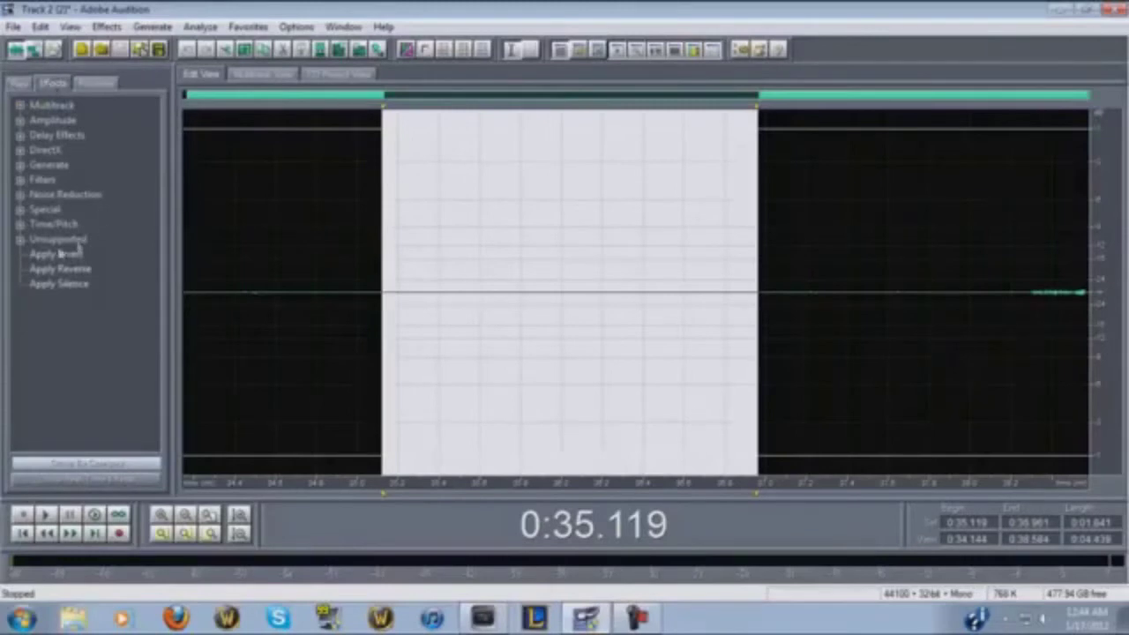
{"action": "left_click", "coordinate": [18, 199]}
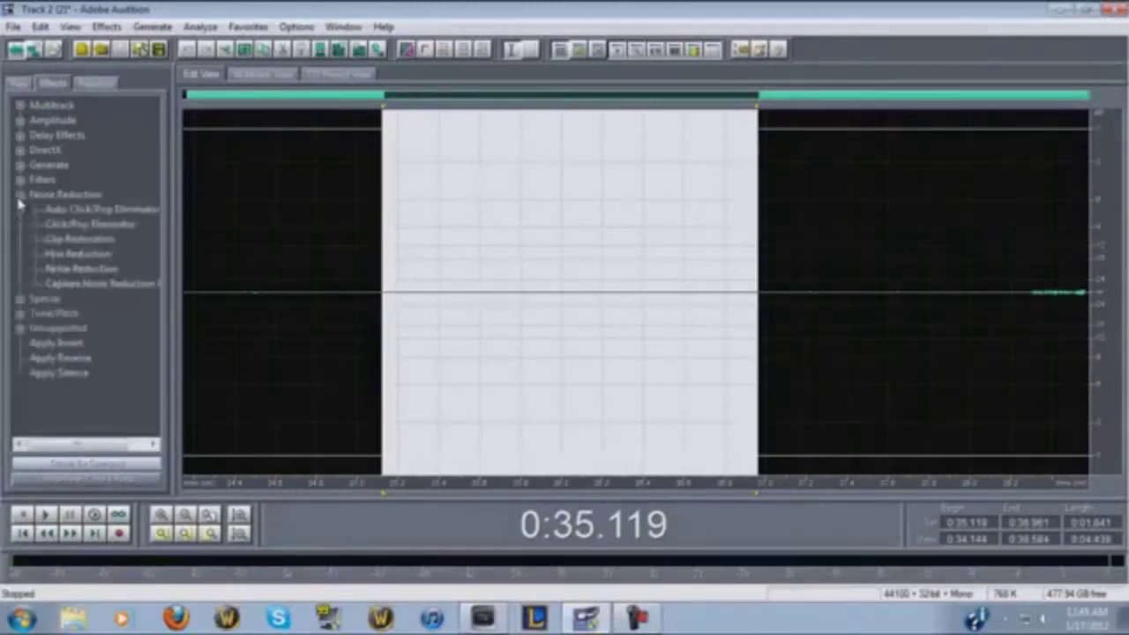
{"action": "double_click", "coordinate": [78, 273]}
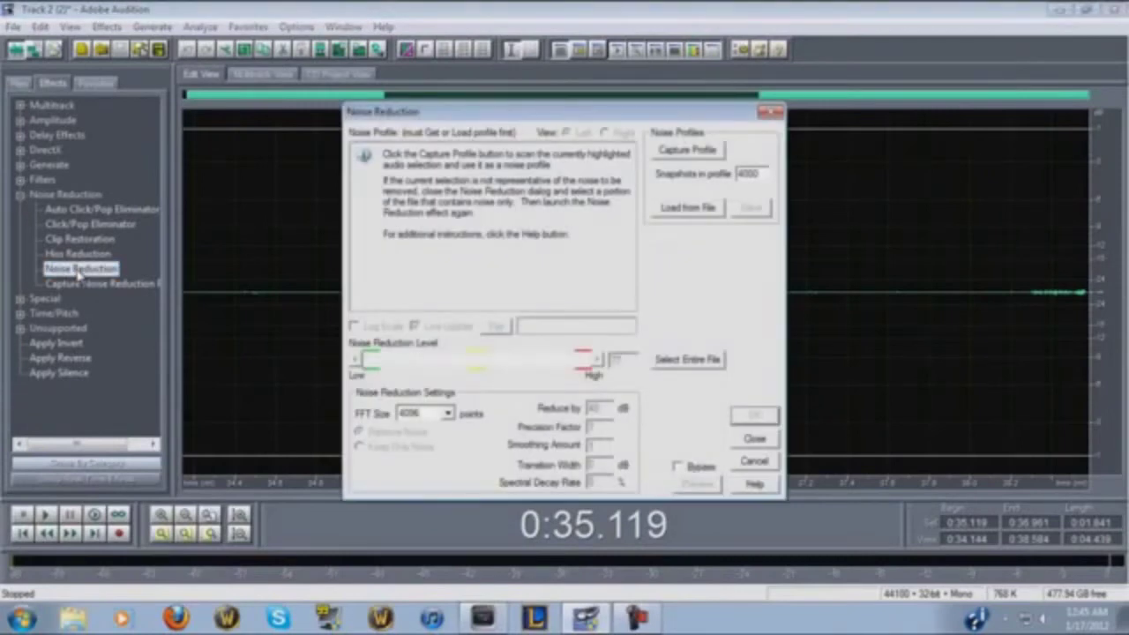
{"action": "left_click", "coordinate": [672, 155]}
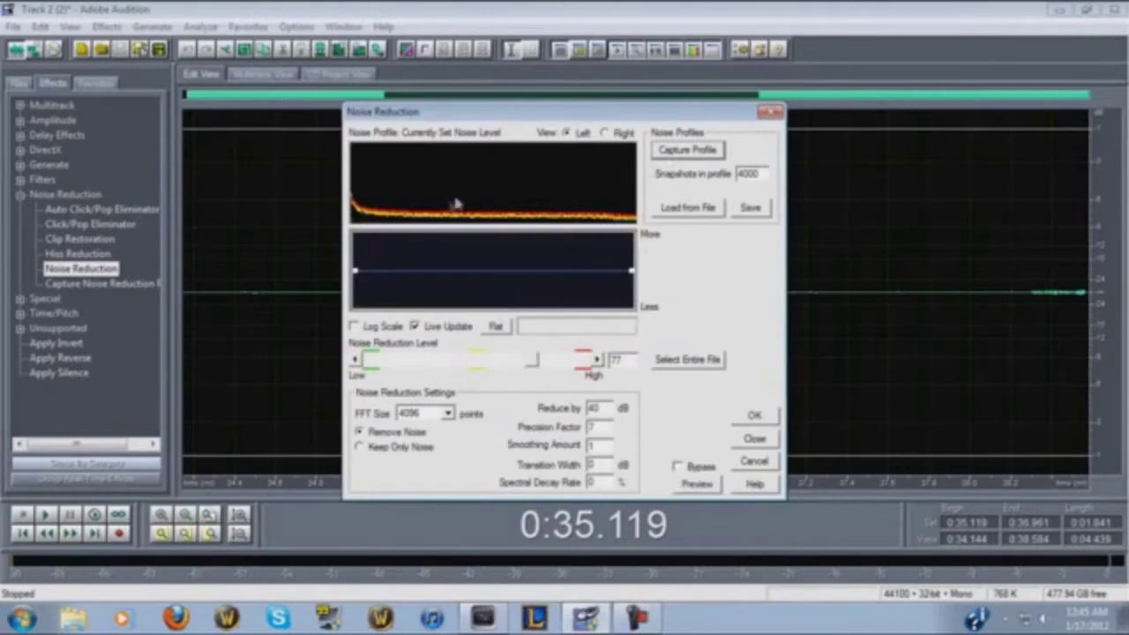
Set the noise reduction level to 84 and the spectral decay rate to 0%, and apply the effect to the selection
{"action": "left_click_drag", "start_coordinate": [479, 115], "coordinate": [516, 132]}
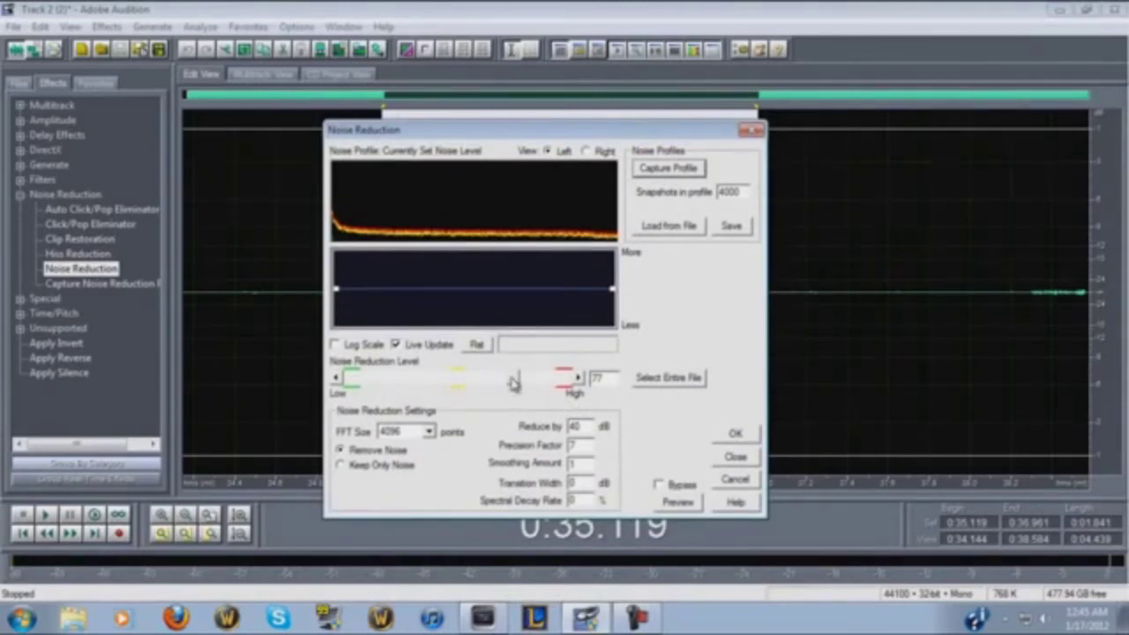
{"action": "mouse_move", "coordinate": [513, 381]}
{"action": "left_mouse_down"}
{"action": "mouse_move", "coordinate": [494, 379]}
{"action": "mouse_move", "coordinate": [512, 380]}
{"action": "left_mouse_up"}
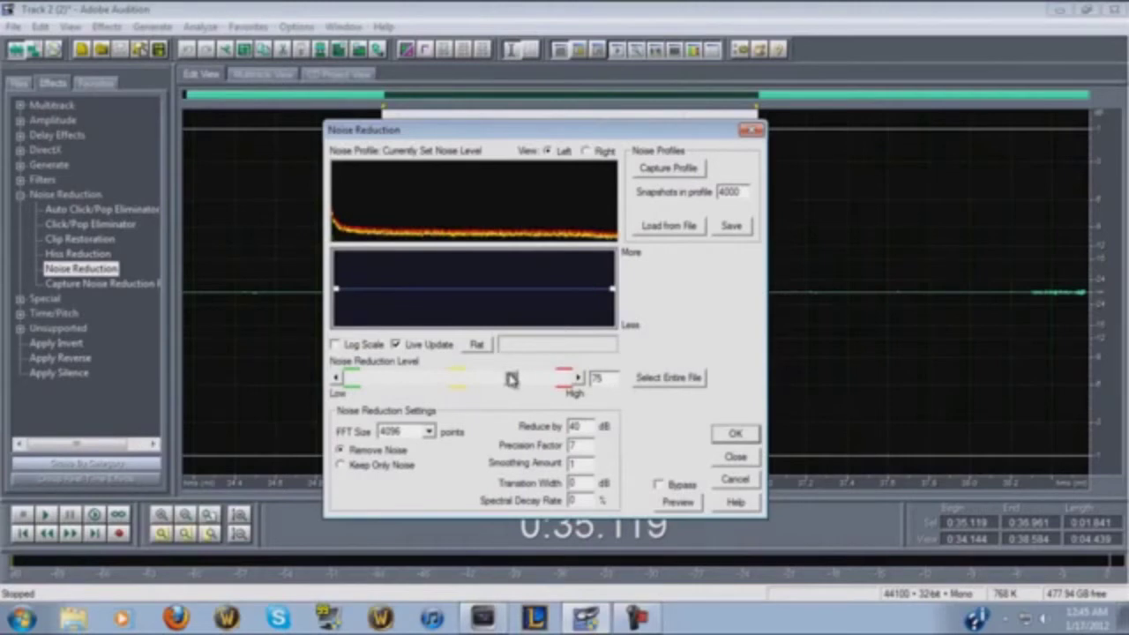
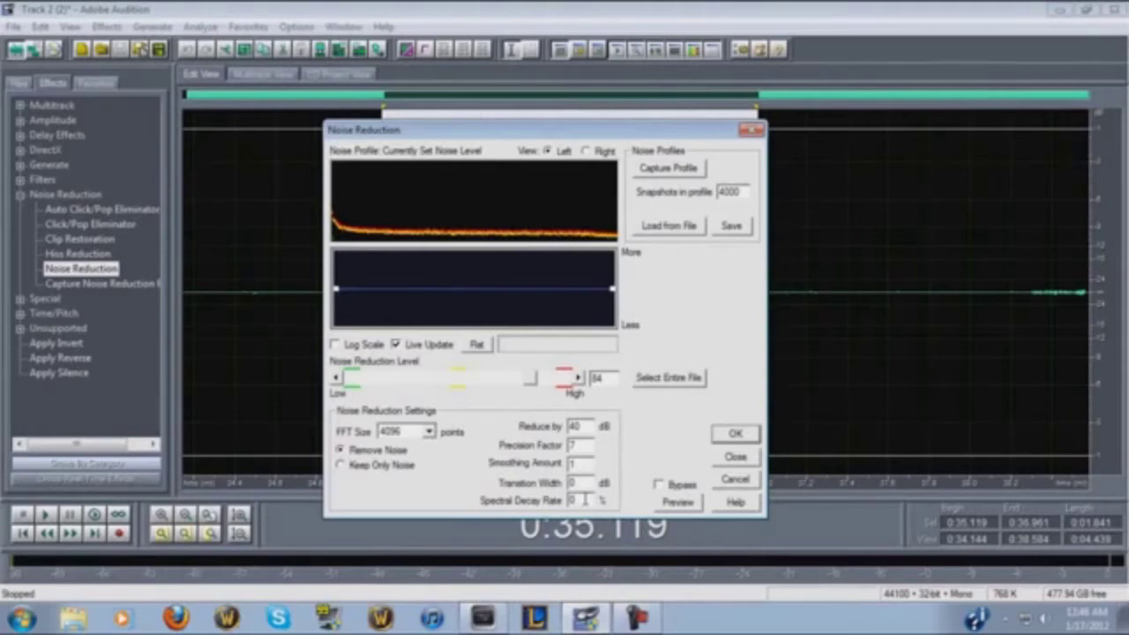
{"action": "left_click_drag", "start_coordinate": [585, 499], "coordinate": [551, 503]}
{"action": "type", "text": "0"}
{"action": "left_click", "coordinate": [736, 435]}
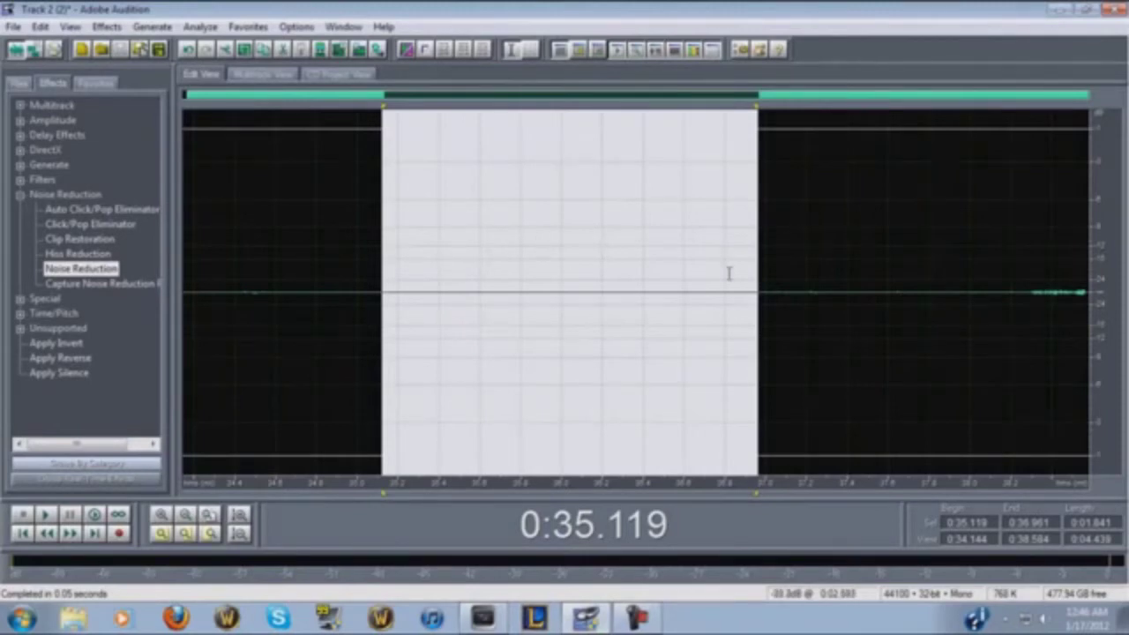
Return to Multitrack View and delete the short noise clip from Track 2
{"action": "left_click", "coordinate": [562, 247]}
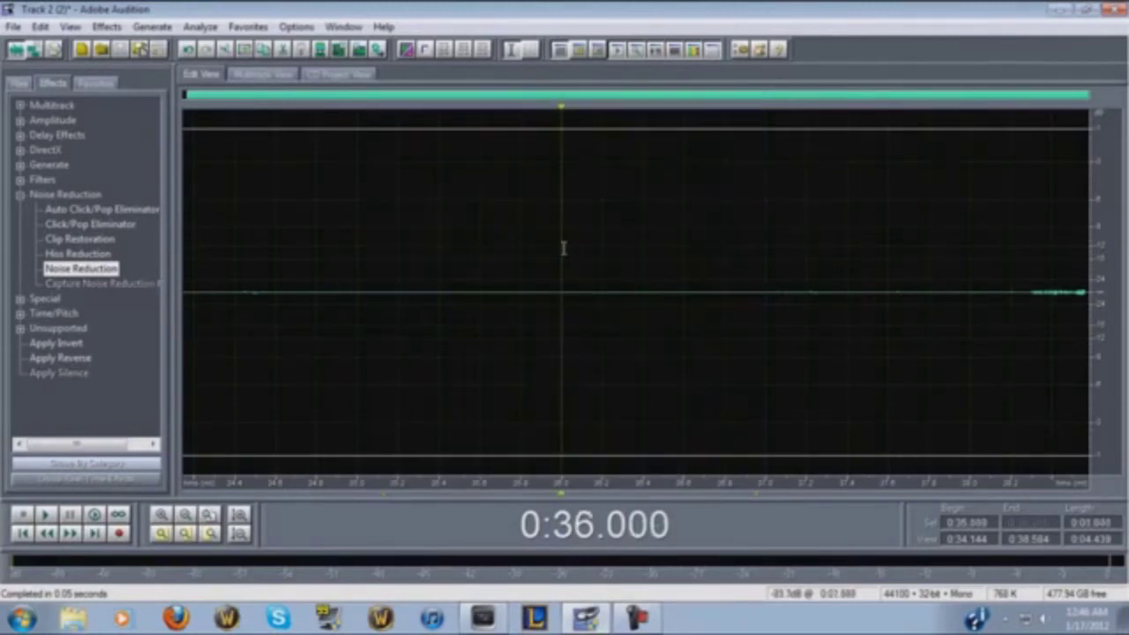
{"action": "left_click", "coordinate": [291, 74]}
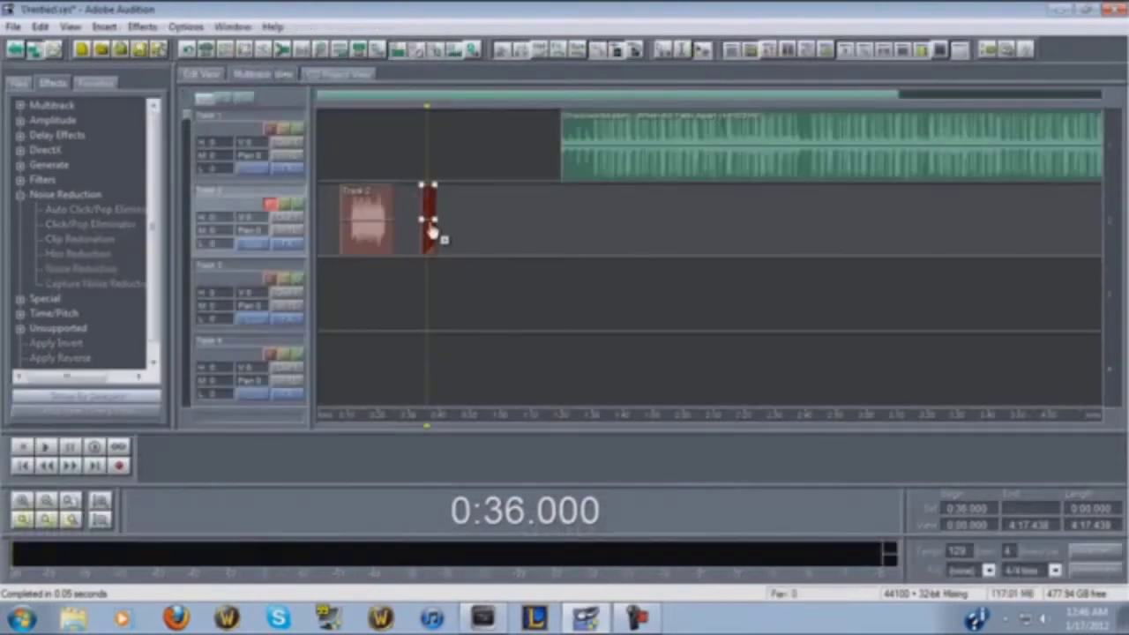
{"action": "key", "text": "Delete"}
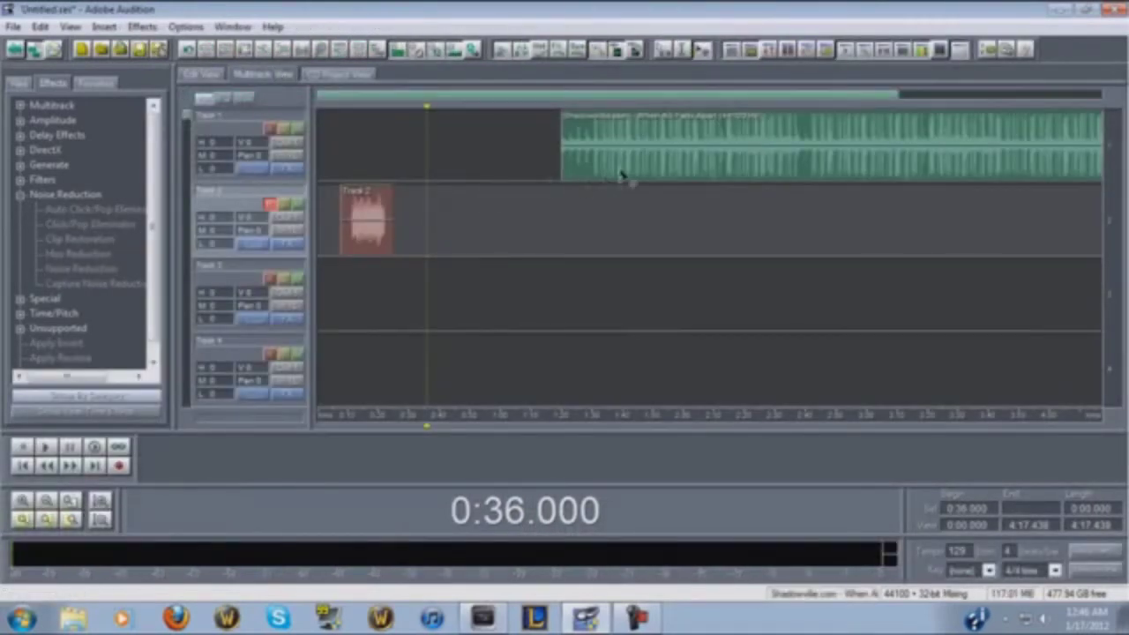
Move the backing clip back to the session start and play the mix from 0:07.587 through the vocal clip
{"action": "left_click_drag", "start_coordinate": [621, 175], "coordinate": [325, 172]}
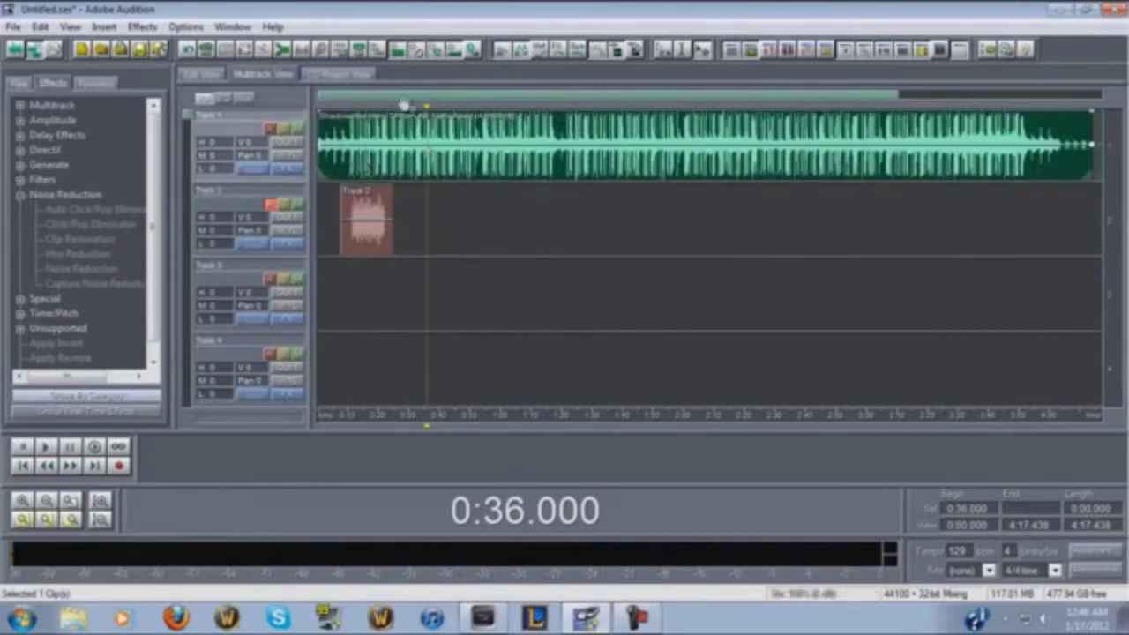
{"action": "left_click_drag", "start_coordinate": [429, 116], "coordinate": [350, 132]}
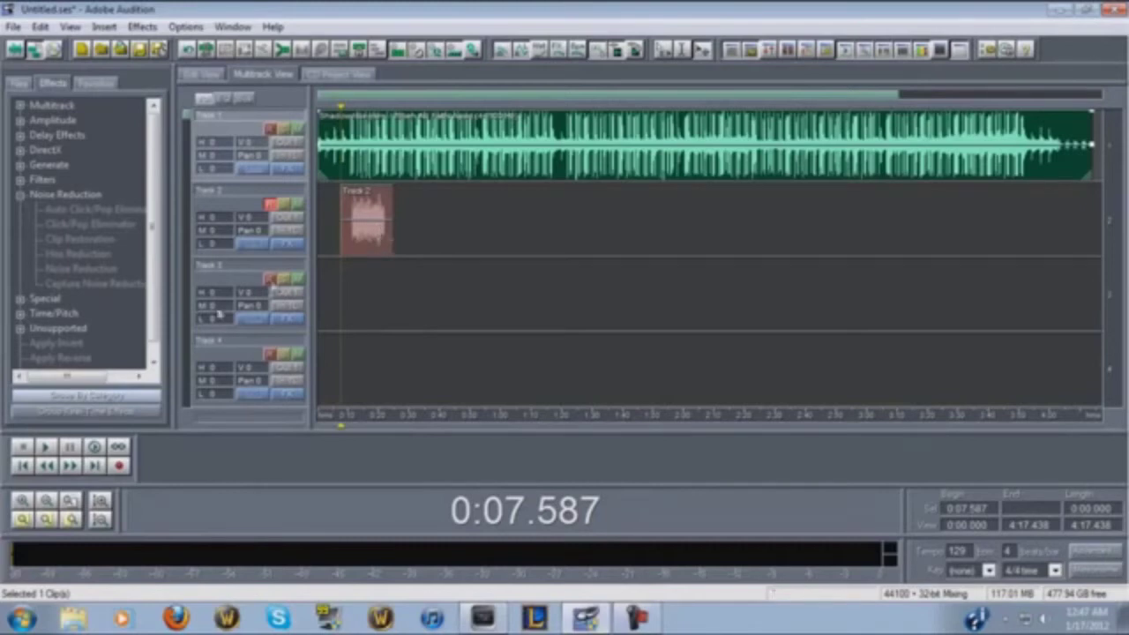
{"action": "left_click", "coordinate": [45, 447]}
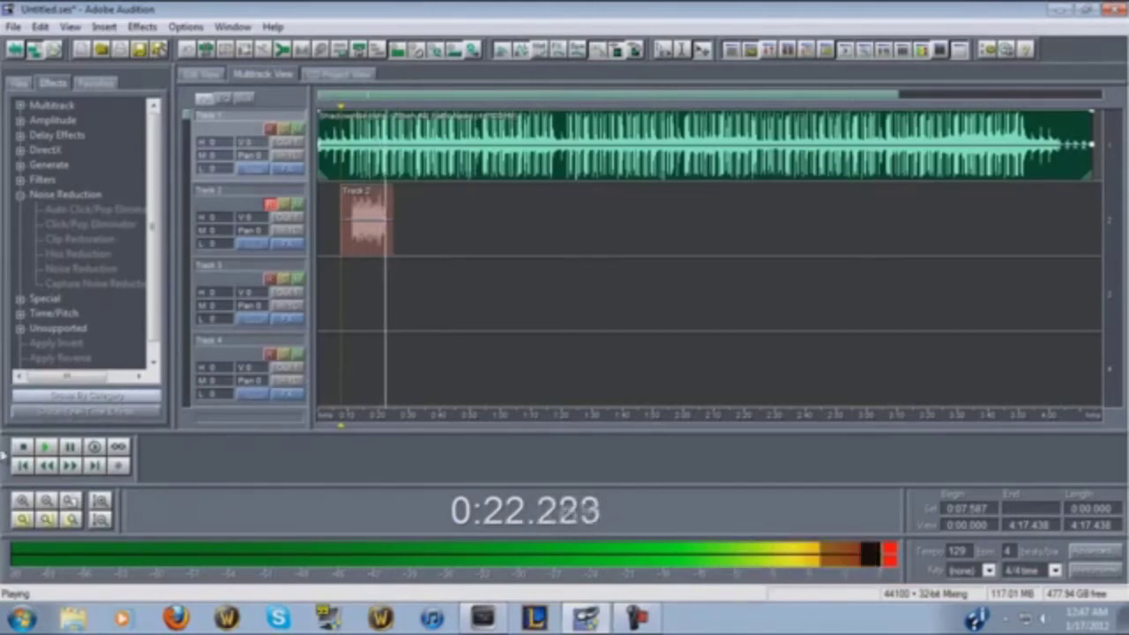
{"action": "key", "text": "space"}
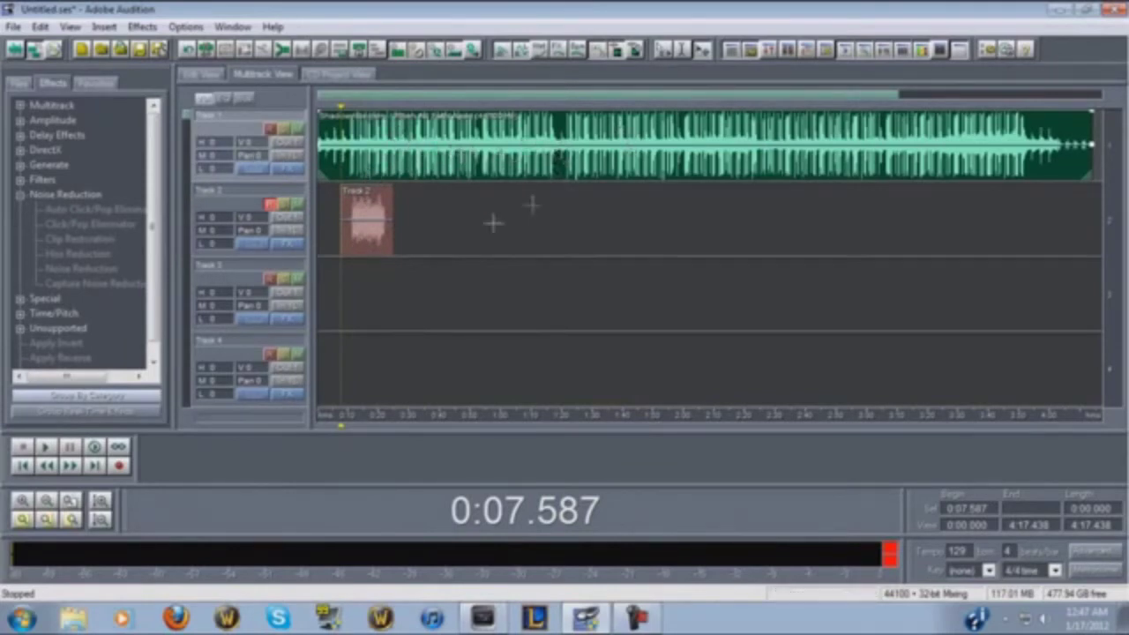
Switch between Multitrack View and Edit View to inspect the waveforms of the Track 2 vocal clip and the Track 1 backing clip
{"action": "double_click", "coordinate": [365, 242]}
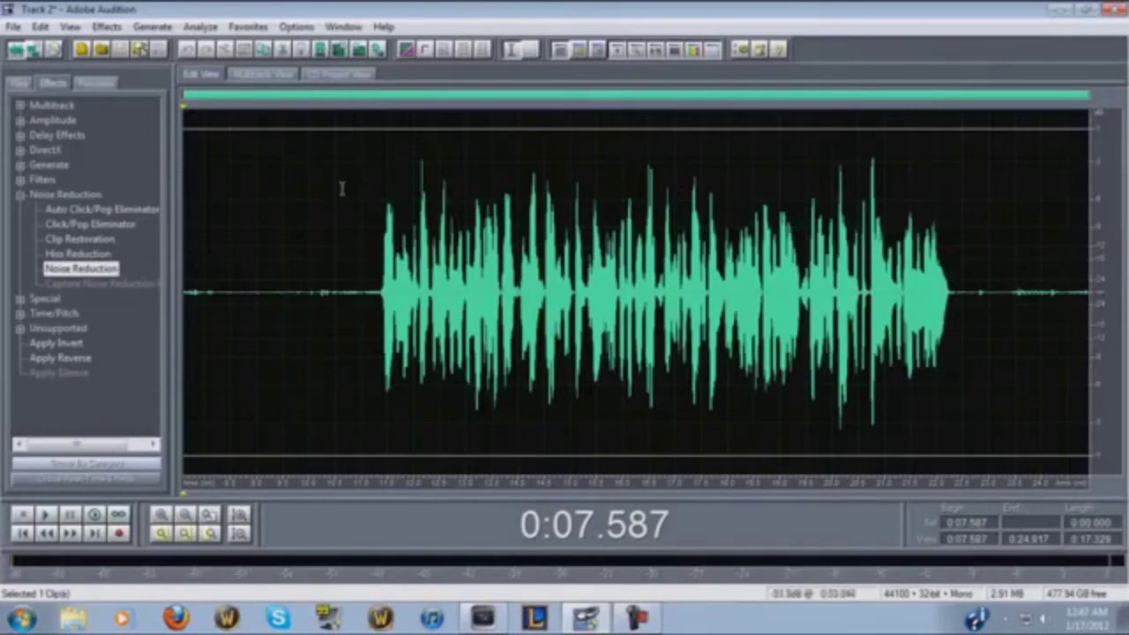
{"action": "left_click", "coordinate": [269, 75]}
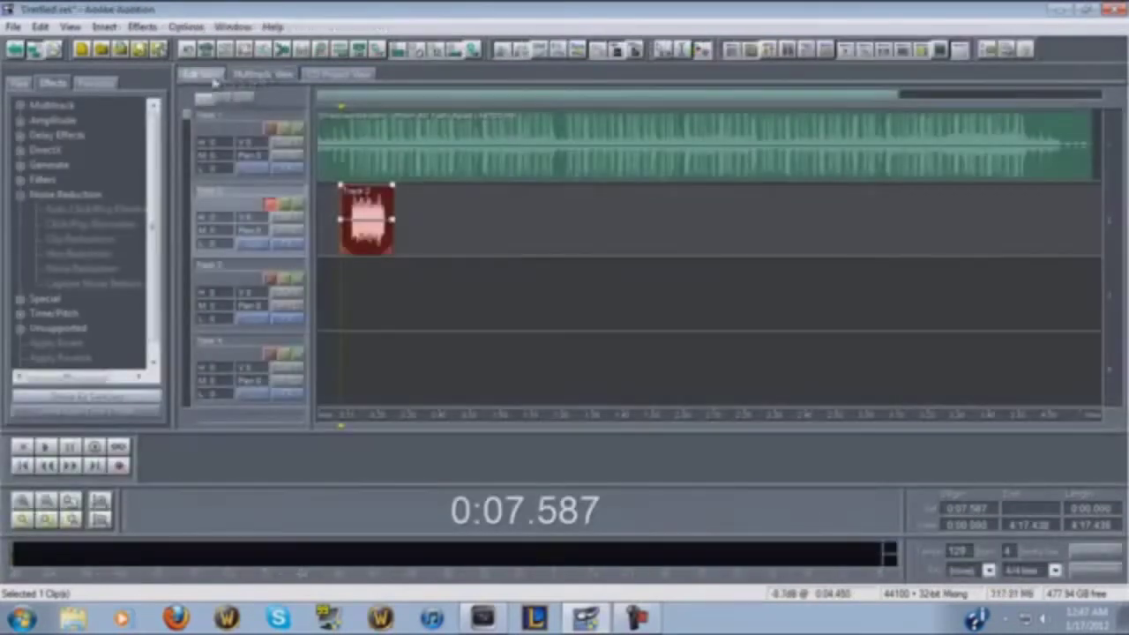
{"action": "left_click", "coordinate": [210, 76]}
{"action": "left_click", "coordinate": [263, 75]}
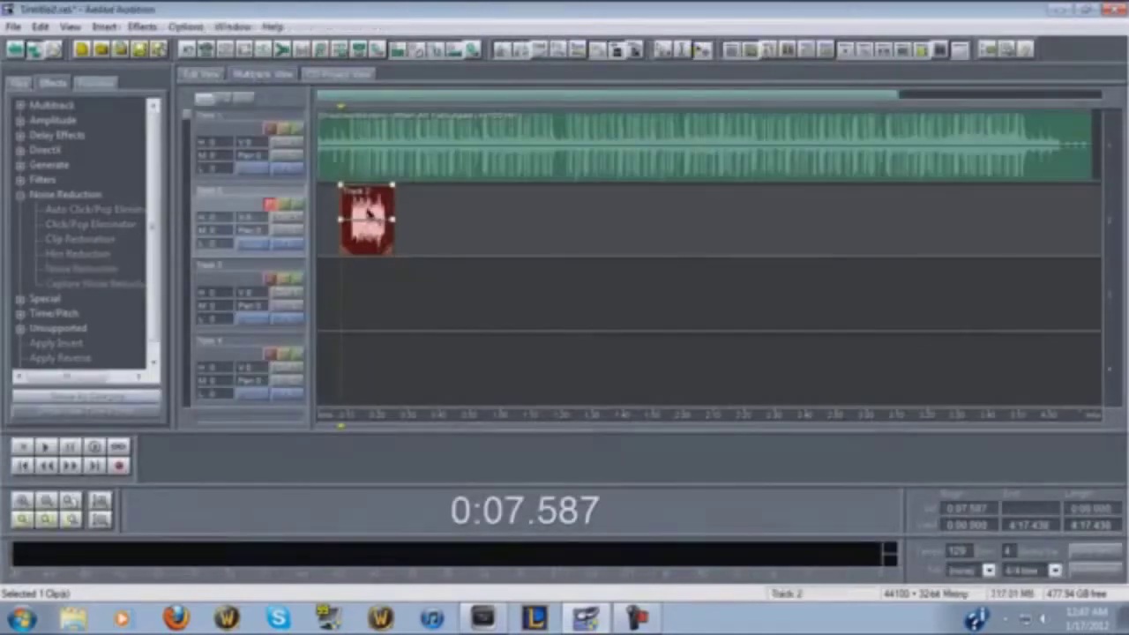
{"action": "left_click", "coordinate": [371, 146]}
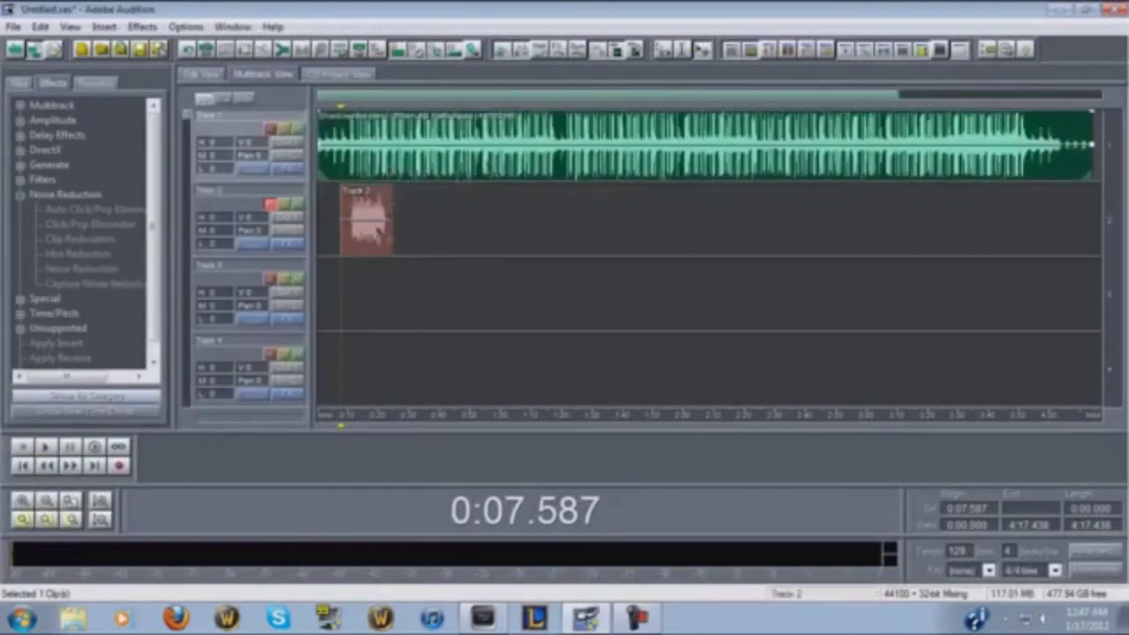
{"action": "left_click", "coordinate": [376, 236]}
{"action": "left_click", "coordinate": [209, 76]}
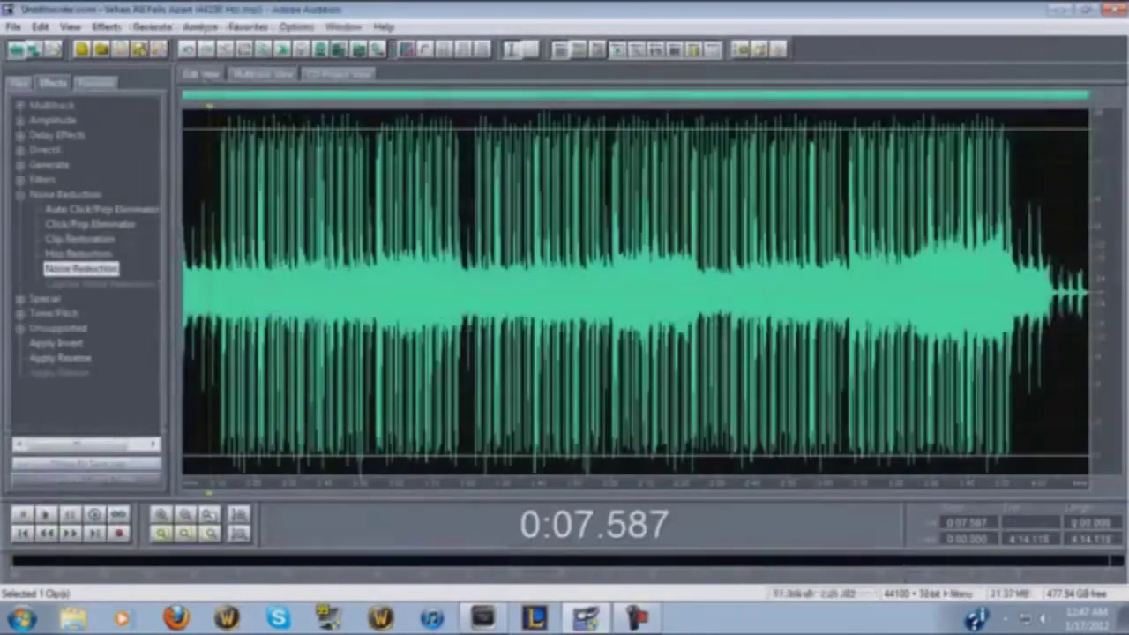
{"action": "left_click", "coordinate": [263, 75]}
Open the Track 2 vocal clip in Edit View
{"action": "left_click", "coordinate": [362, 226]}
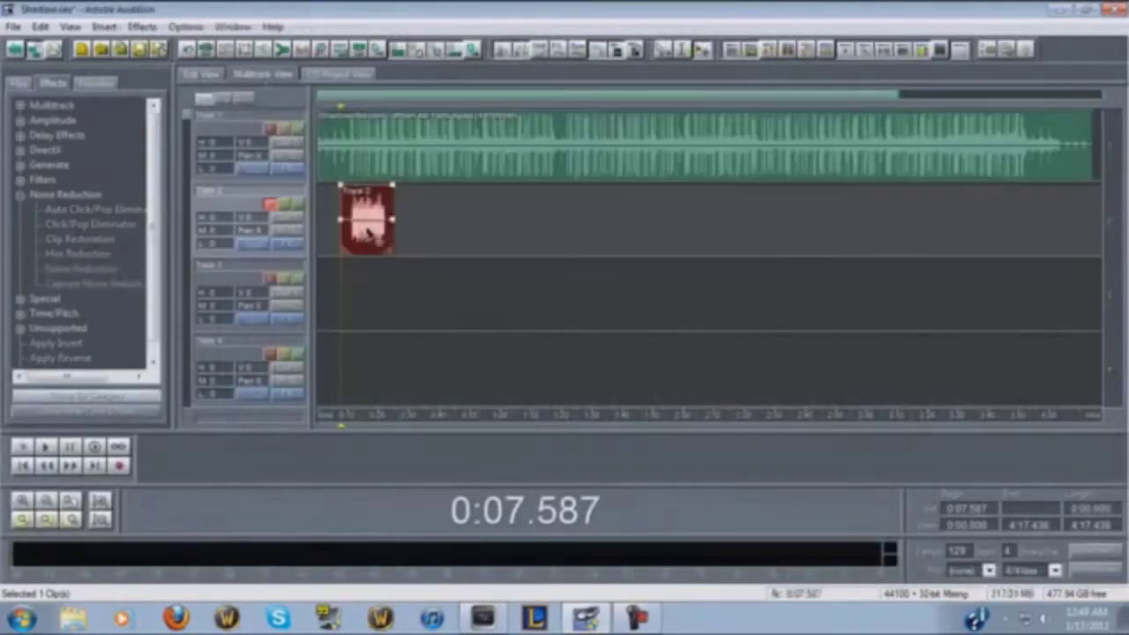
{"action": "left_click", "coordinate": [201, 75]}
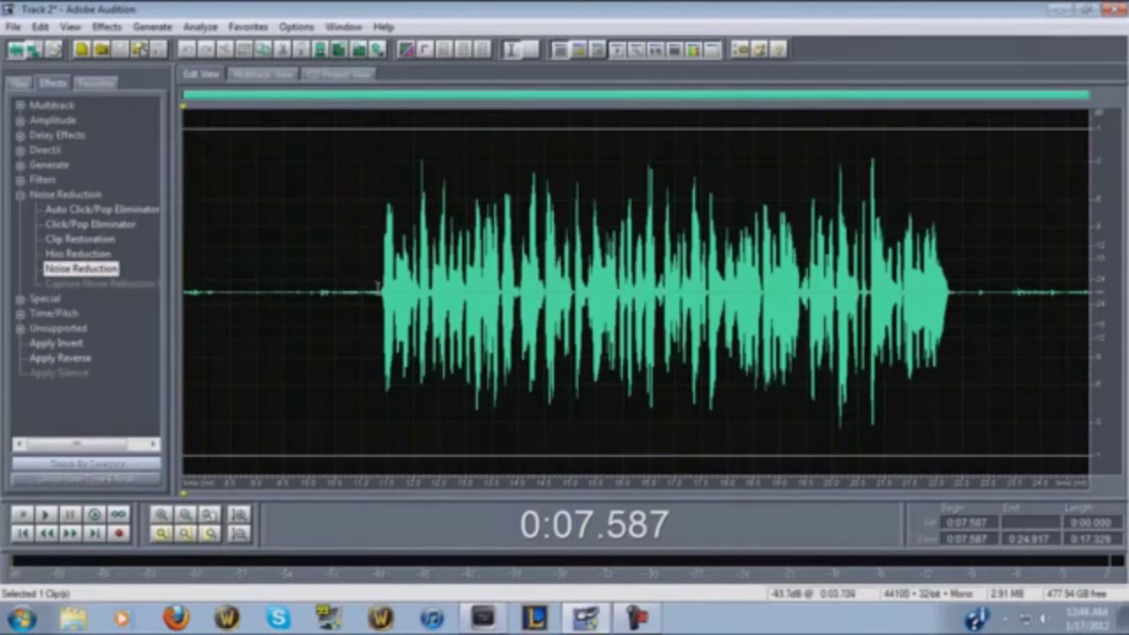
{"action": "left_click_drag", "start_coordinate": [377, 285], "coordinate": [182, 285]}
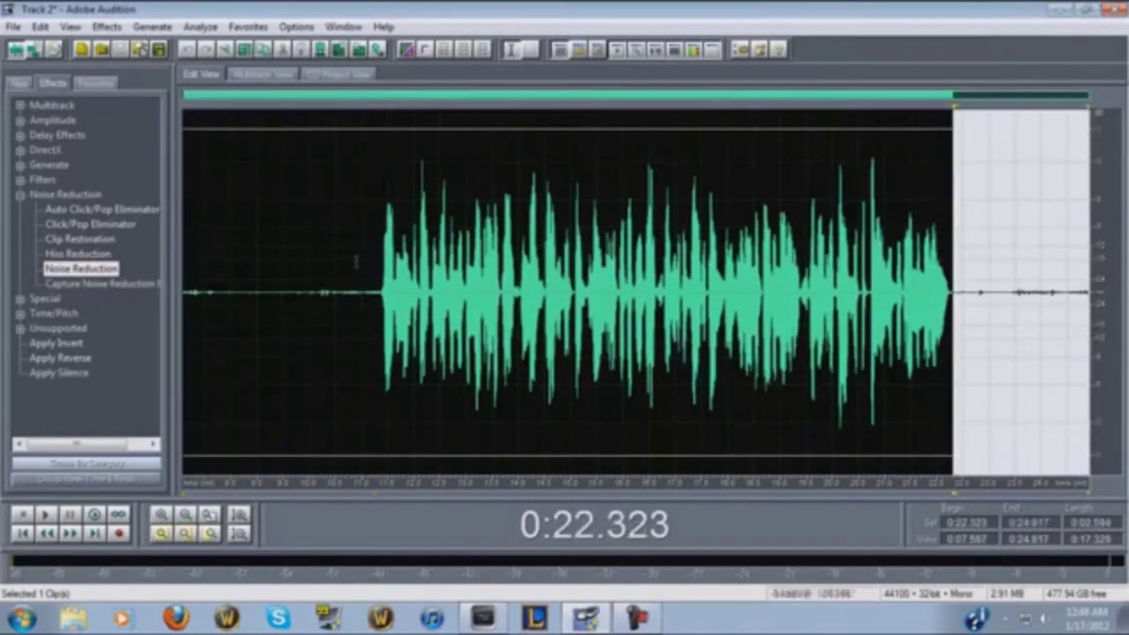
{"action": "left_click", "coordinate": [342, 265]}
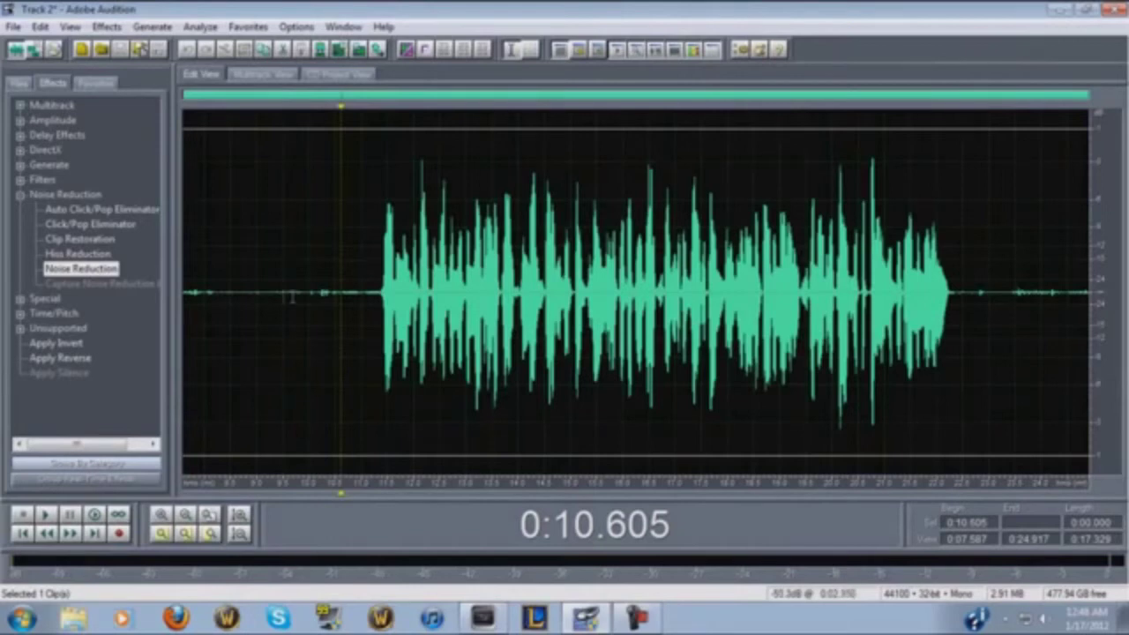
{"action": "left_click_drag", "start_coordinate": [227, 291], "coordinate": [347, 293]}
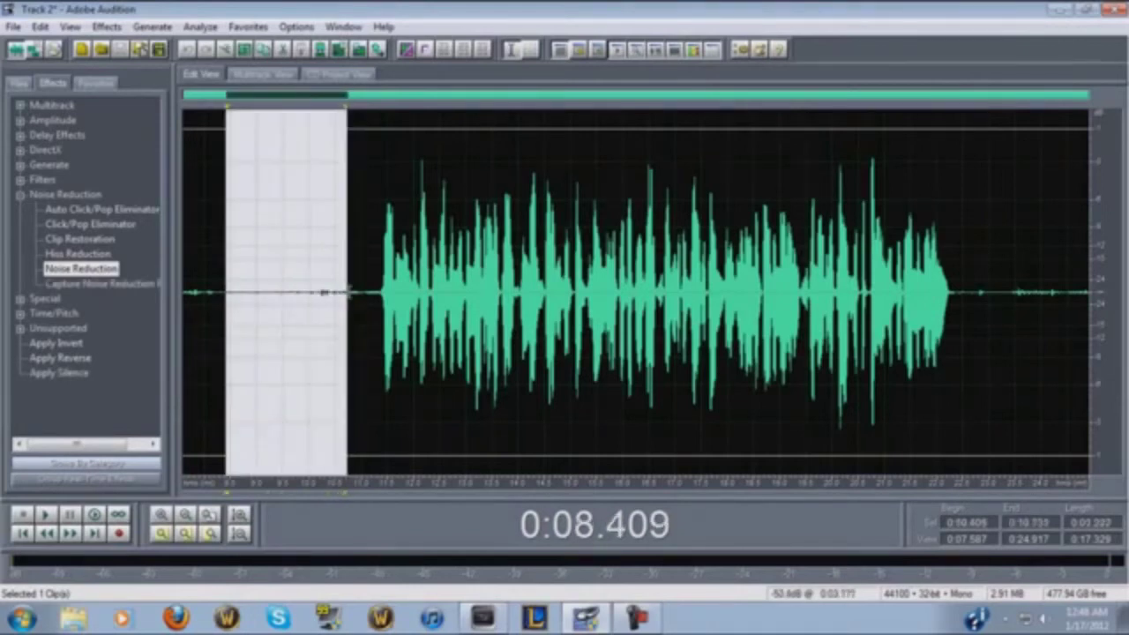
{"action": "left_click", "coordinate": [291, 291]}
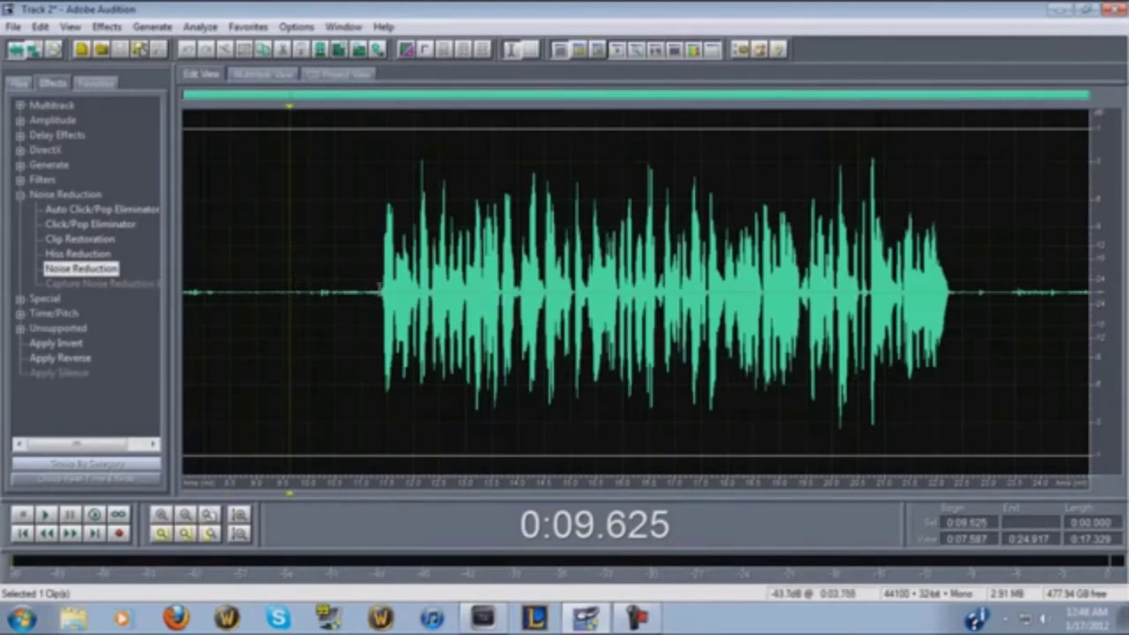
{"action": "left_click_drag", "start_coordinate": [379, 286], "coordinate": [183, 282]}
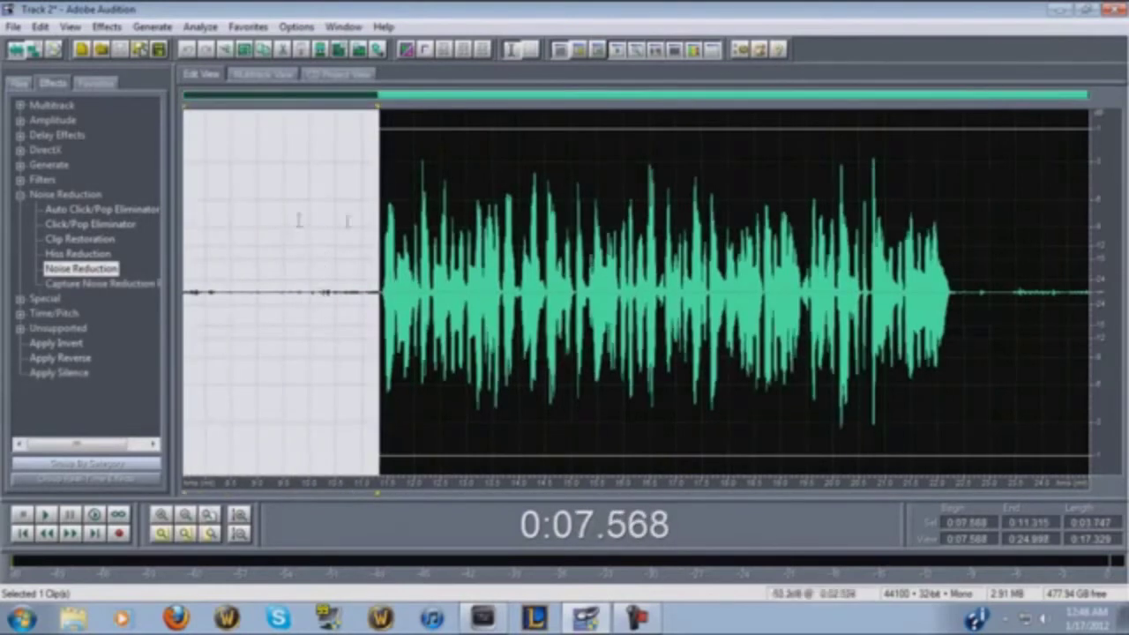
Silence the background noise before and after the vocals, from about 0:07.6 to 0:11.3 and about 0:22.3 to 0:24.9
{"action": "left_click_drag", "start_coordinate": [375, 265], "coordinate": [183, 264]}
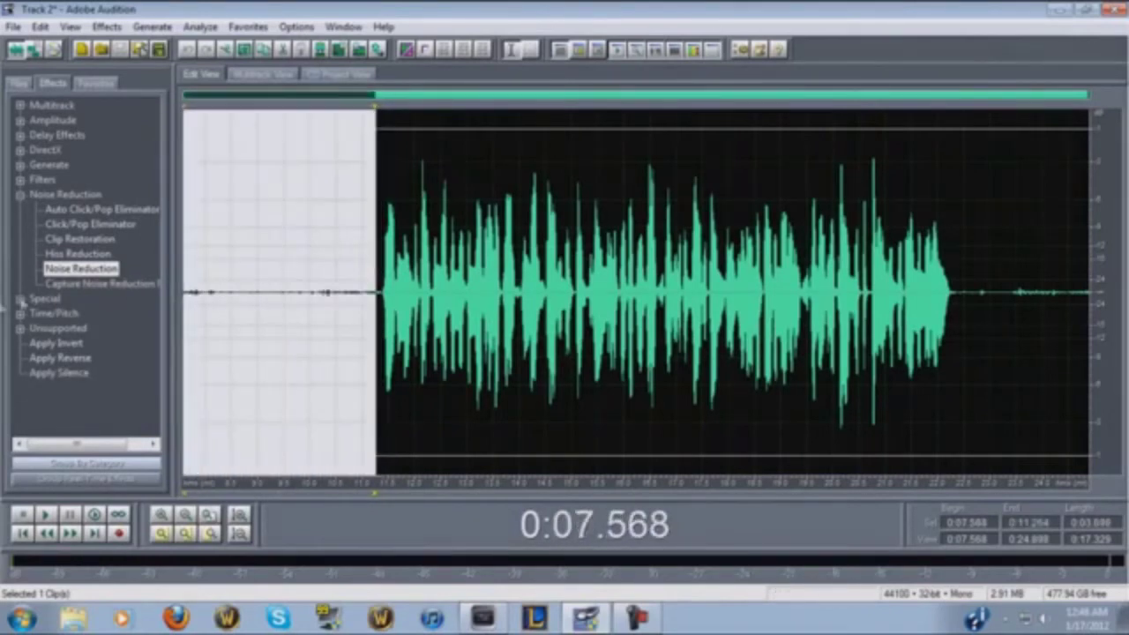
{"action": "right_click", "coordinate": [299, 234]}
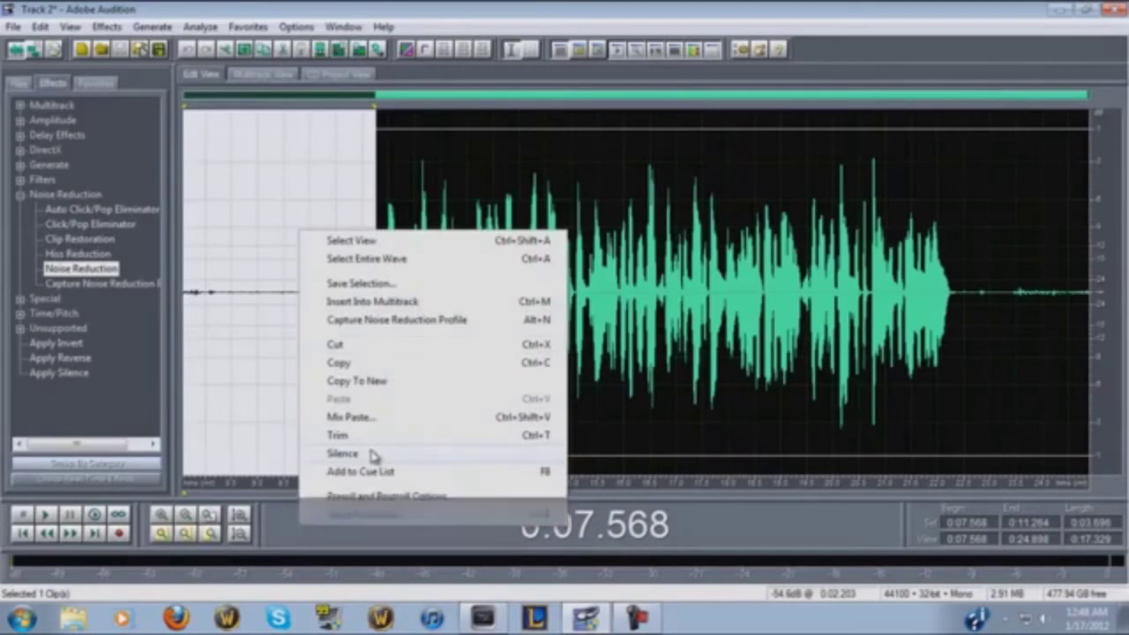
{"action": "left_click", "coordinate": [342, 453]}
{"action": "left_click_drag", "start_coordinate": [954, 298], "coordinate": [1090, 299]}
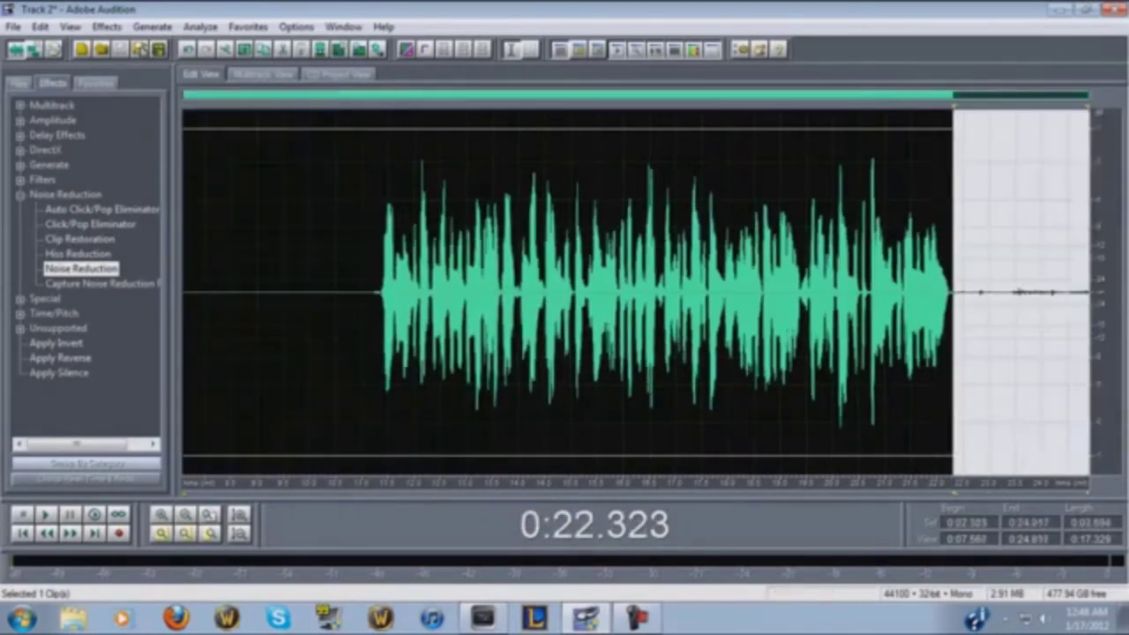
{"action": "right_click", "coordinate": [1037, 228]}
{"action": "left_click", "coordinate": [940, 453]}
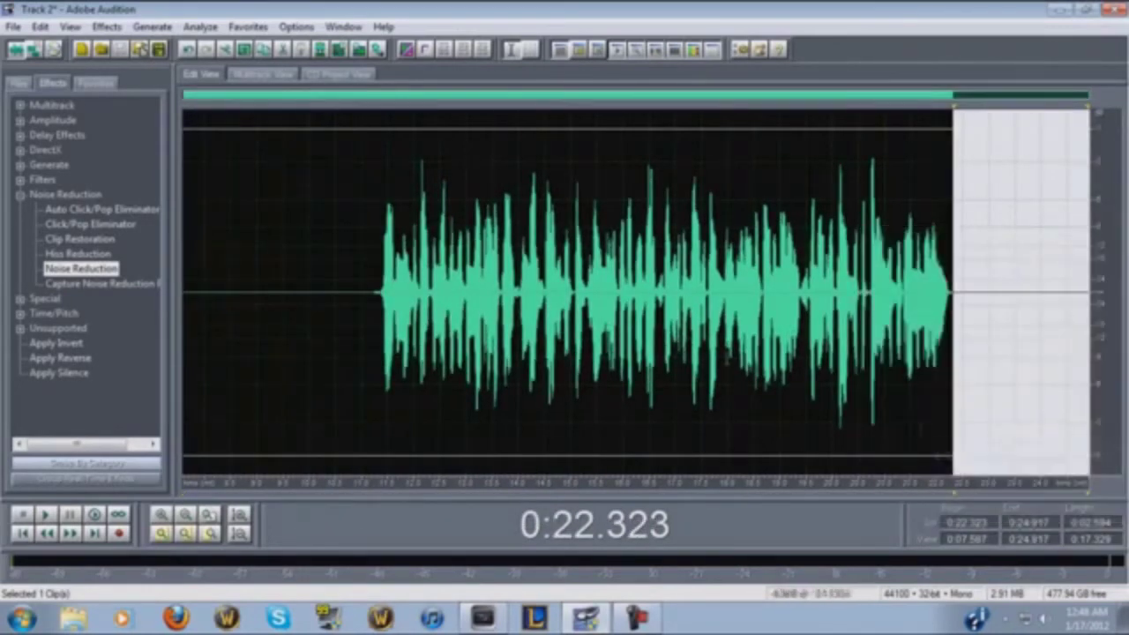
Apply Noise Reduction to the entire vocal waveform with the already captured noise profile
{"action": "left_click", "coordinate": [345, 292]}
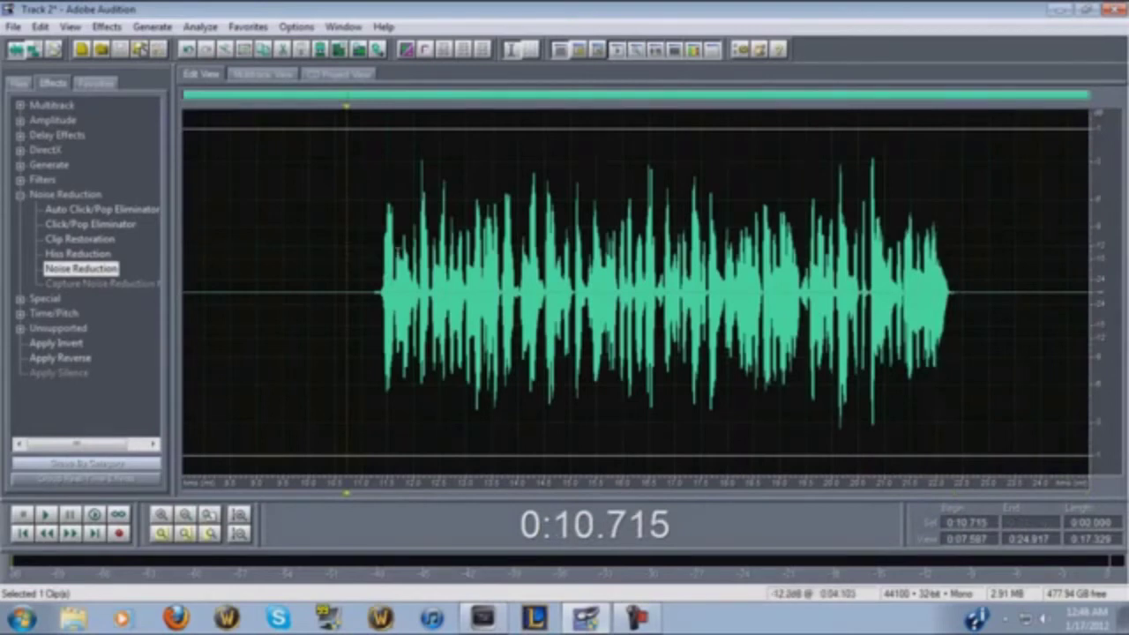
{"action": "double_click", "coordinate": [74, 269]}
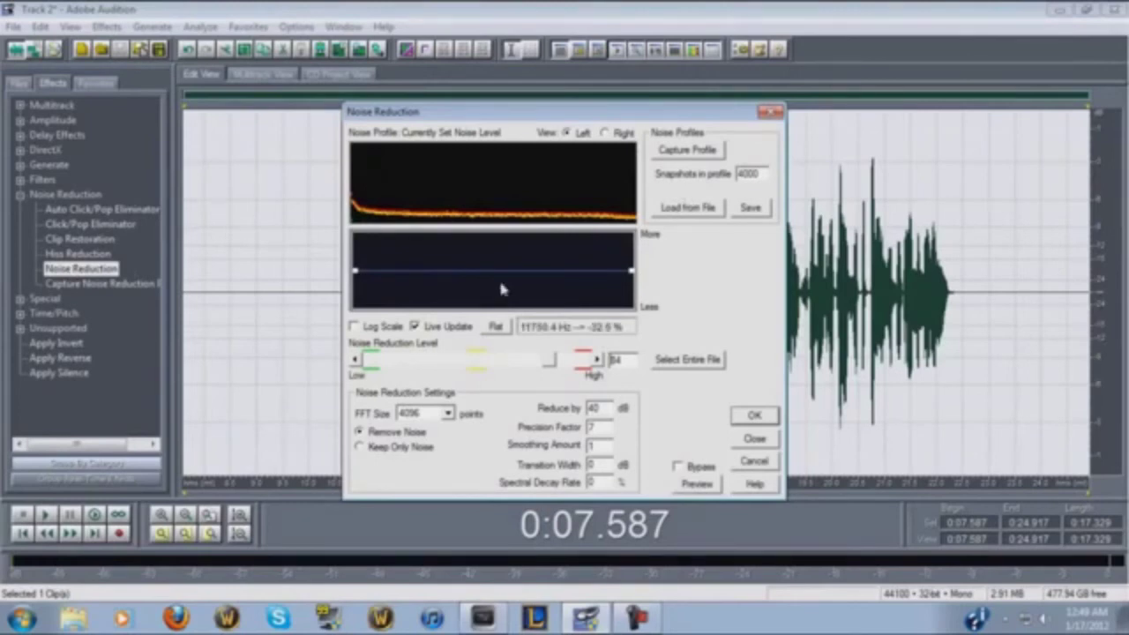
{"action": "left_click", "coordinate": [750, 420]}
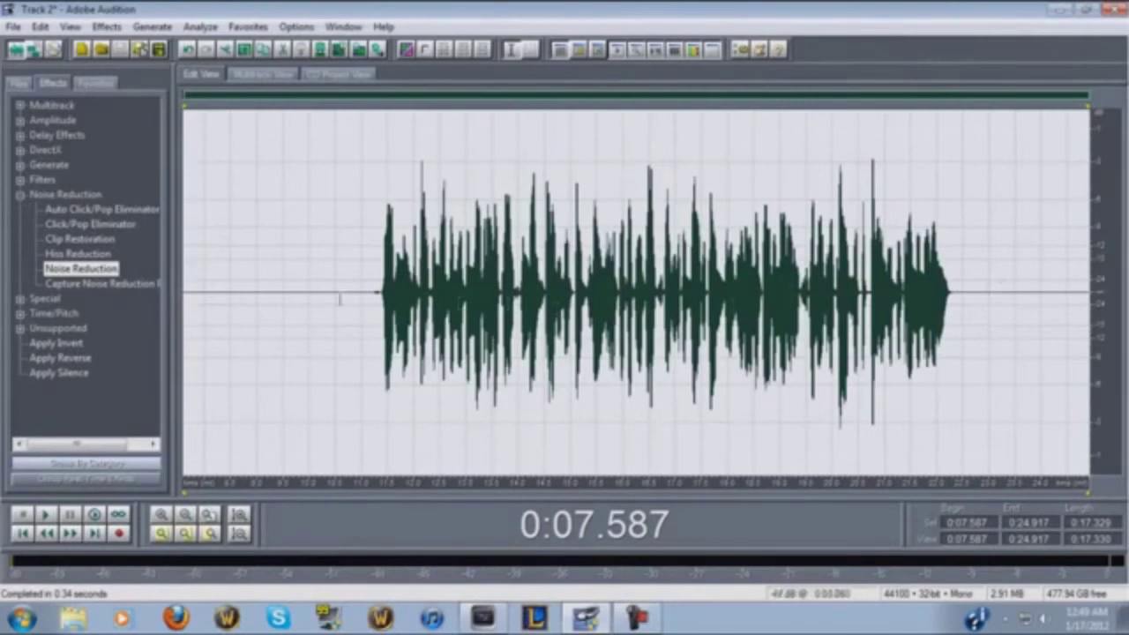
Apply the Click/Pop Eliminator to the vocal with the Hiss + Lots of Clicks preset and automatically found detection levels
{"action": "double_click", "coordinate": [104, 226]}
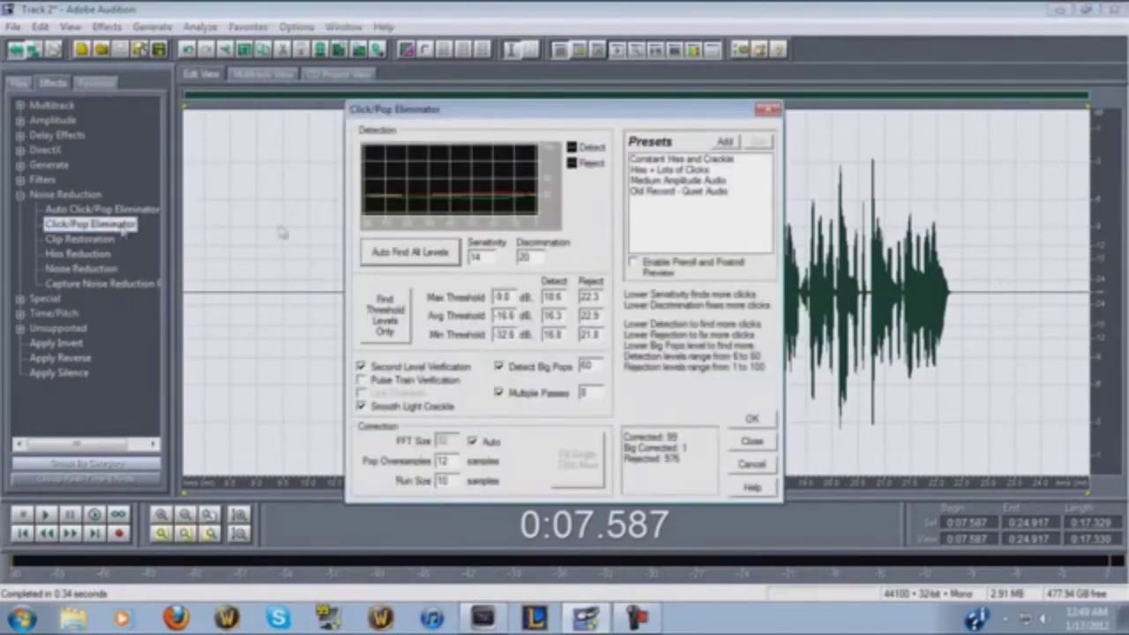
{"action": "left_click", "coordinate": [660, 172]}
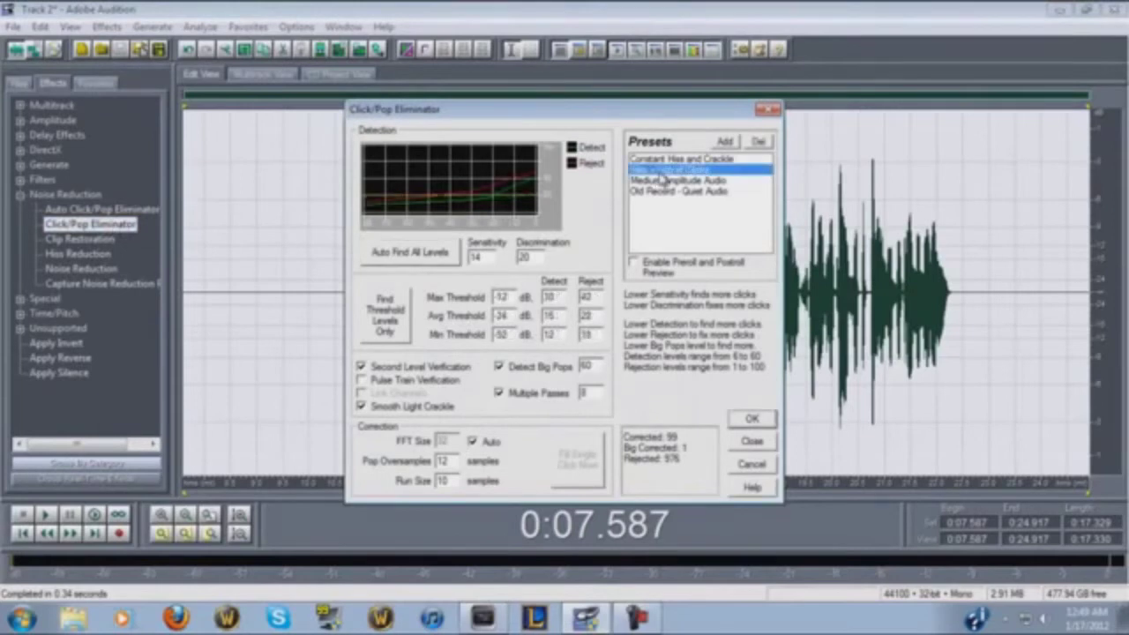
{"action": "left_click", "coordinate": [415, 254]}
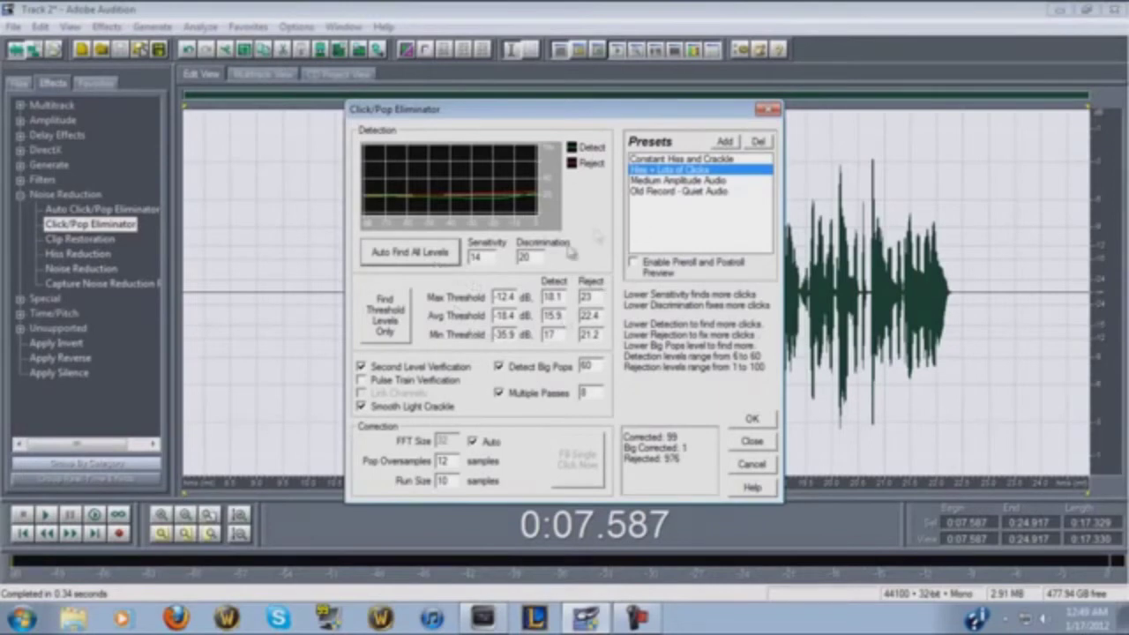
{"action": "left_click", "coordinate": [751, 420]}
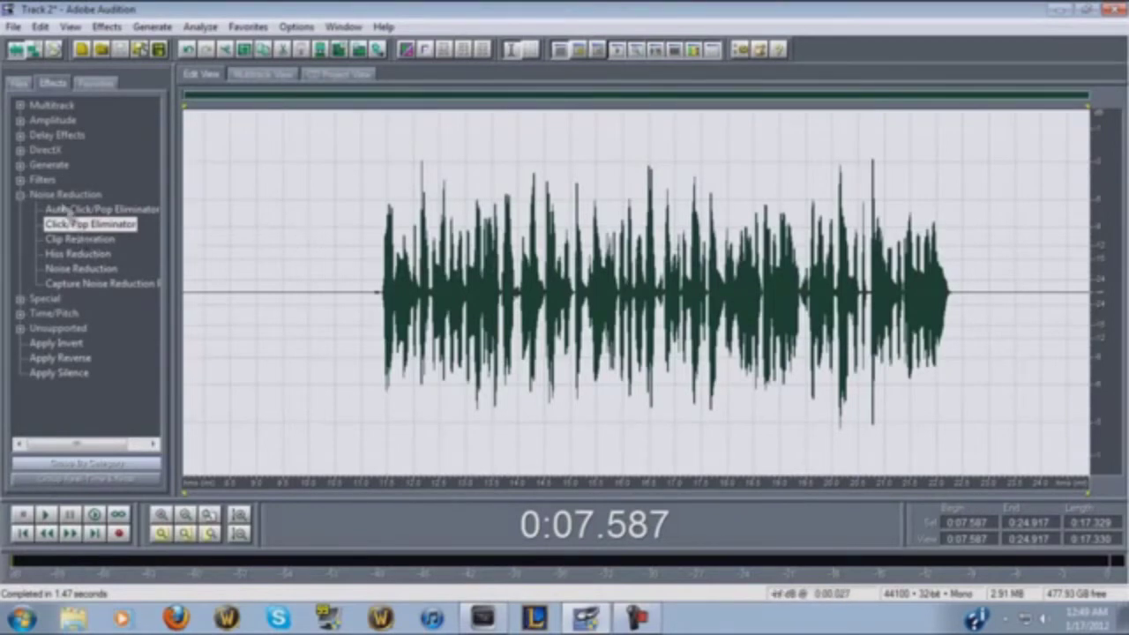
Open the Graphic Equalizer for the vocal, load the Premaster EQ preset and switch it to 10 bands (1 octave)
{"action": "left_click", "coordinate": [25, 182]}
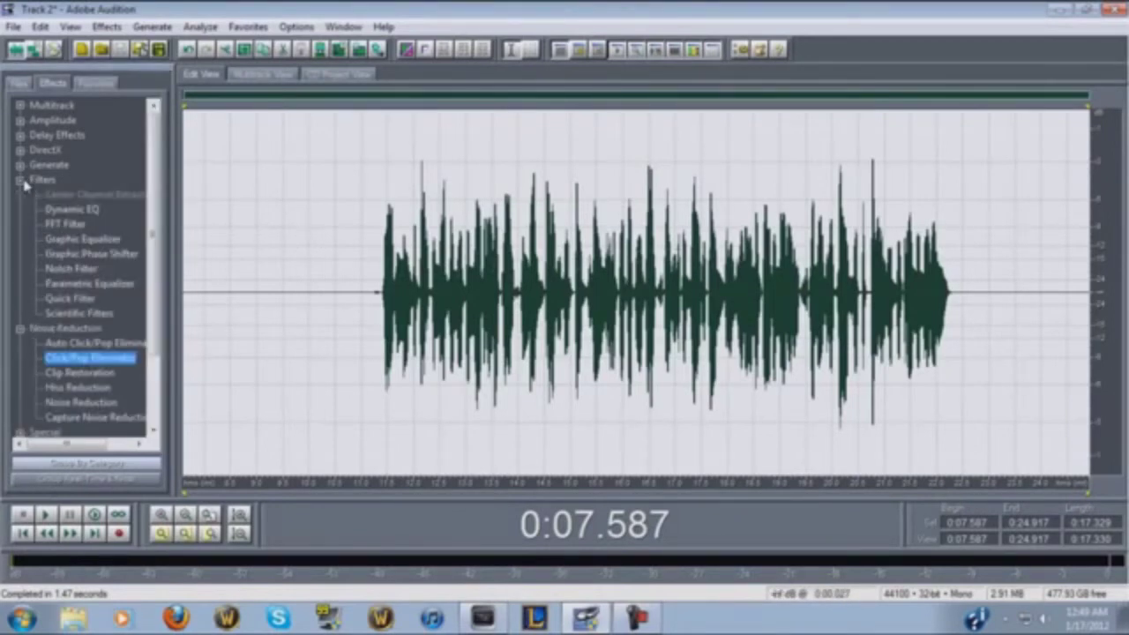
{"action": "double_click", "coordinate": [106, 240]}
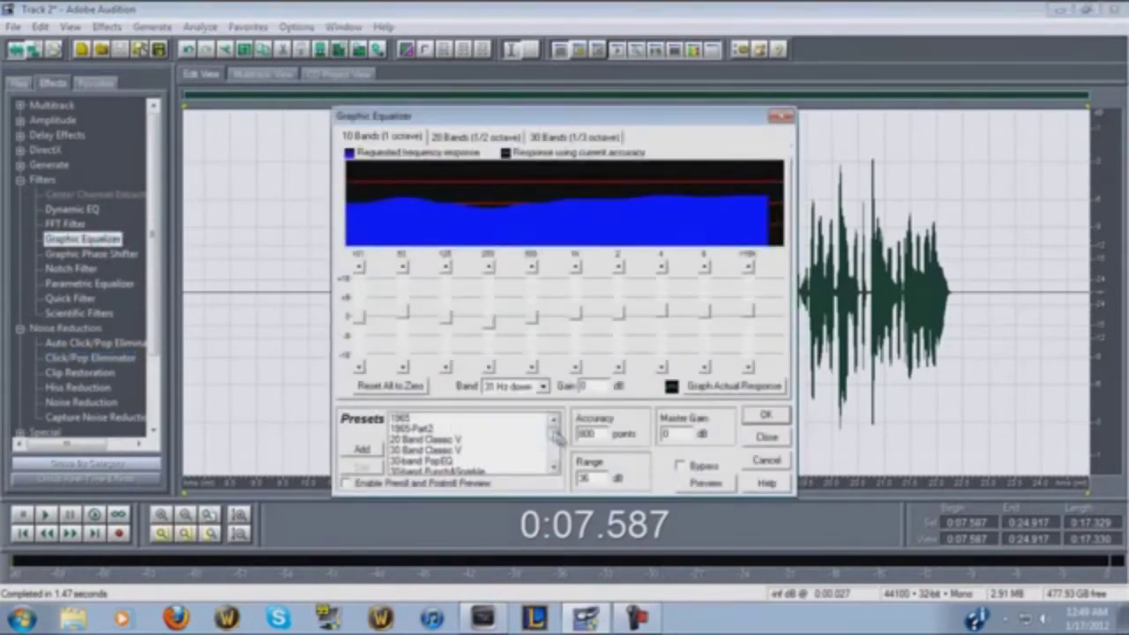
{"action": "left_click_drag", "start_coordinate": [556, 439], "coordinate": [554, 448]}
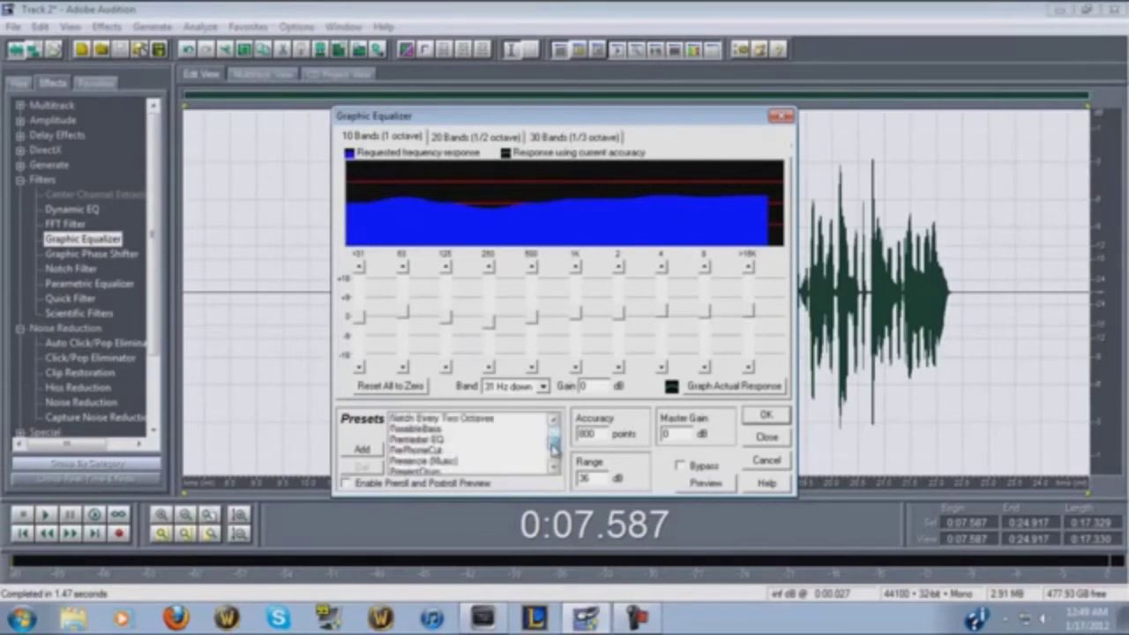
{"action": "left_click", "coordinate": [432, 441]}
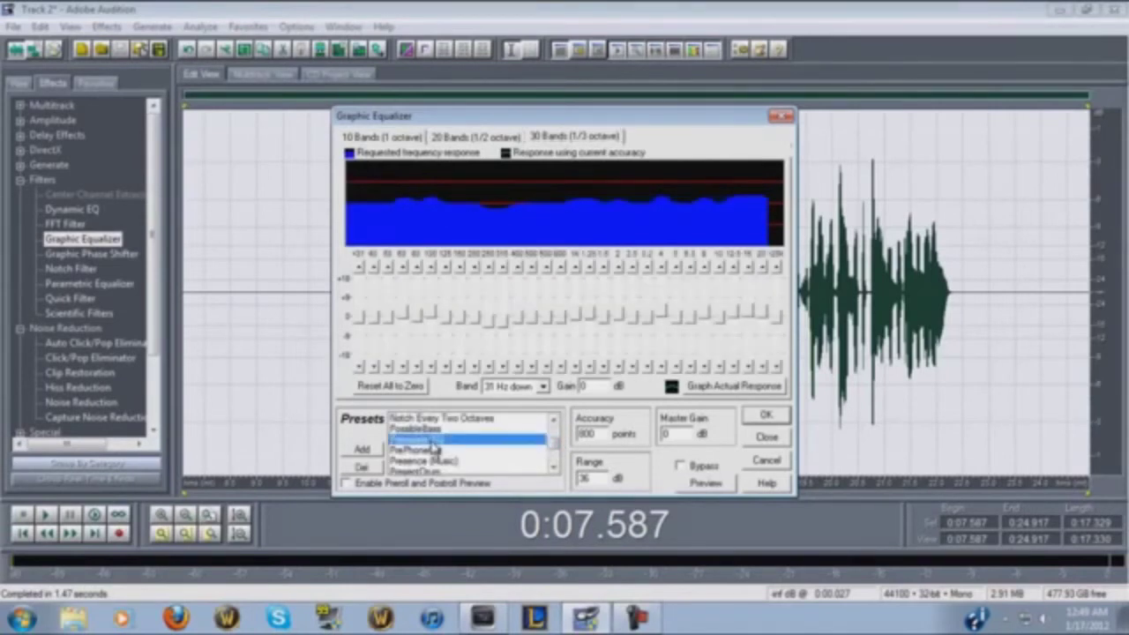
{"action": "left_click", "coordinate": [383, 138]}
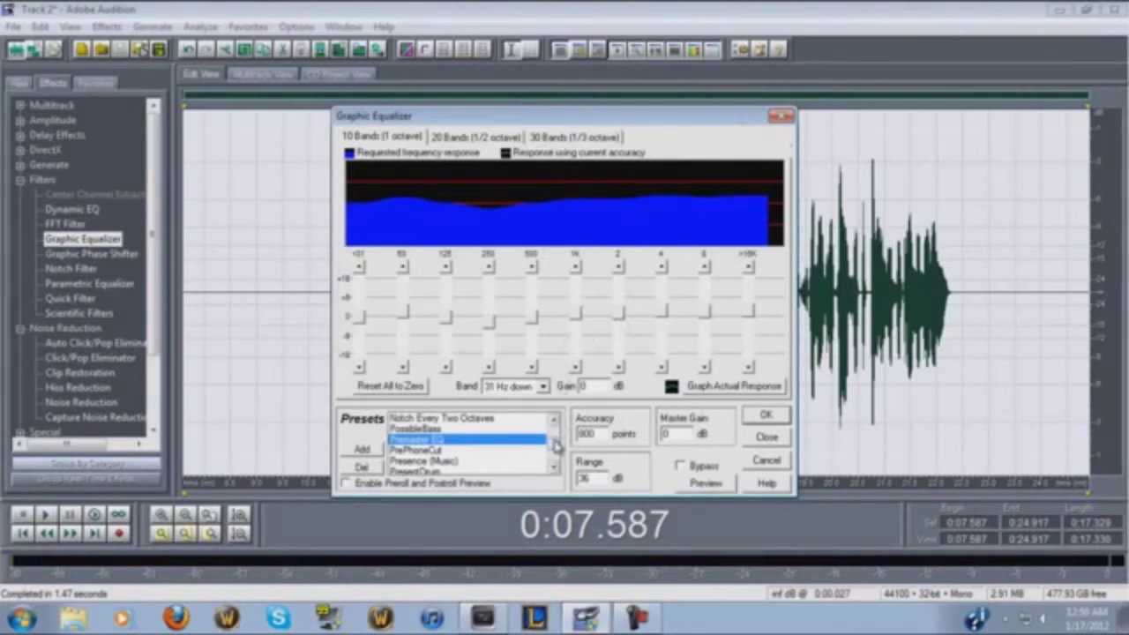
Try other equalizer presets, including Sloping Low End Boost, Sloping High End Boost, Teeny-Weeny-Wacky and SptClear
{"action": "left_click_drag", "start_coordinate": [556, 447], "coordinate": [555, 452]}
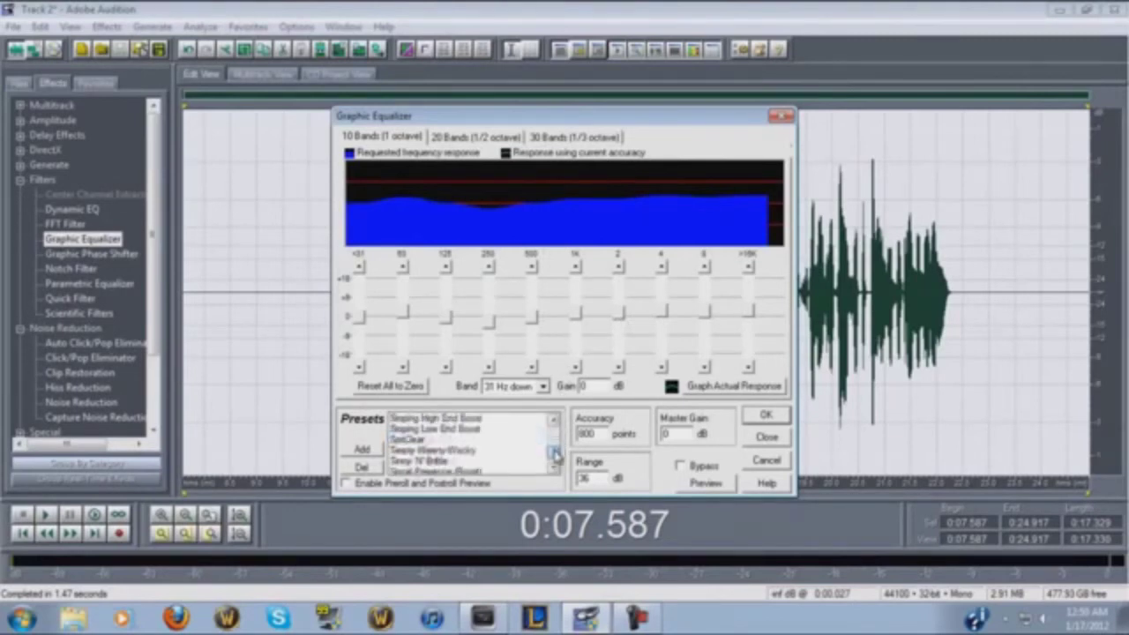
{"action": "left_click", "coordinate": [434, 440]}
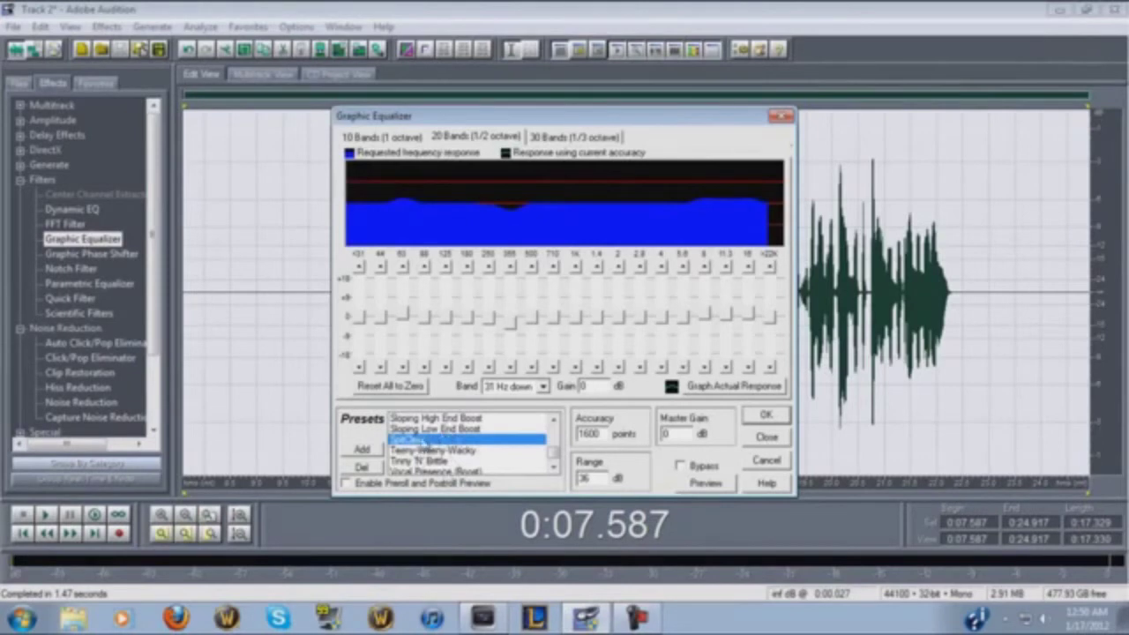
{"action": "left_click", "coordinate": [441, 430]}
{"action": "left_click", "coordinate": [443, 421]}
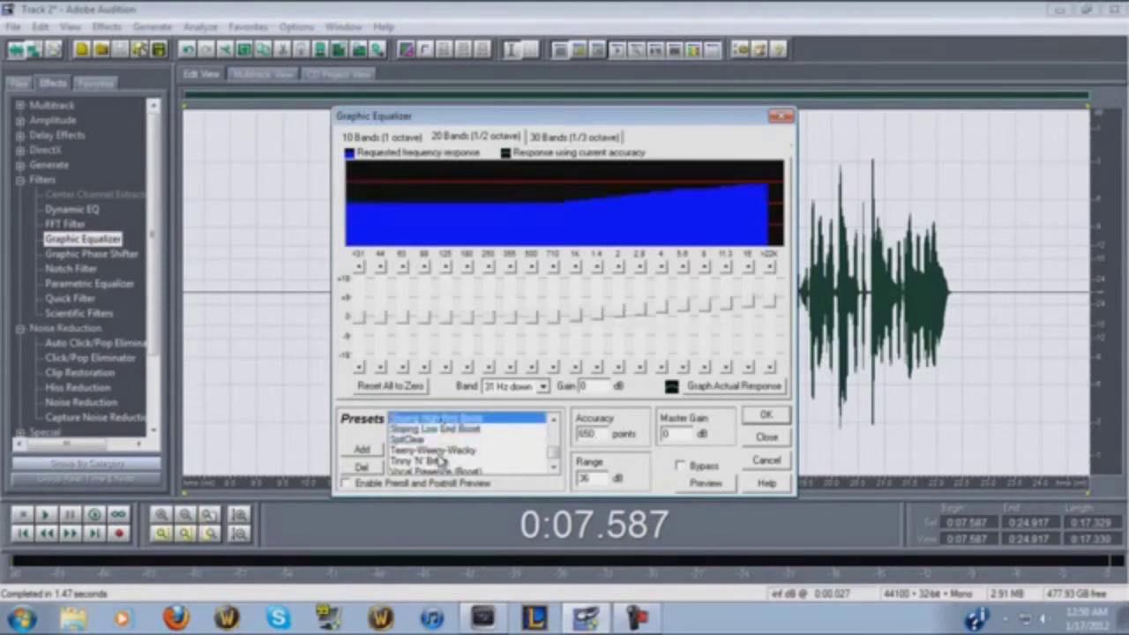
{"action": "left_click", "coordinate": [439, 450]}
{"action": "left_click", "coordinate": [439, 459]}
{"action": "left_click", "coordinate": [440, 450]}
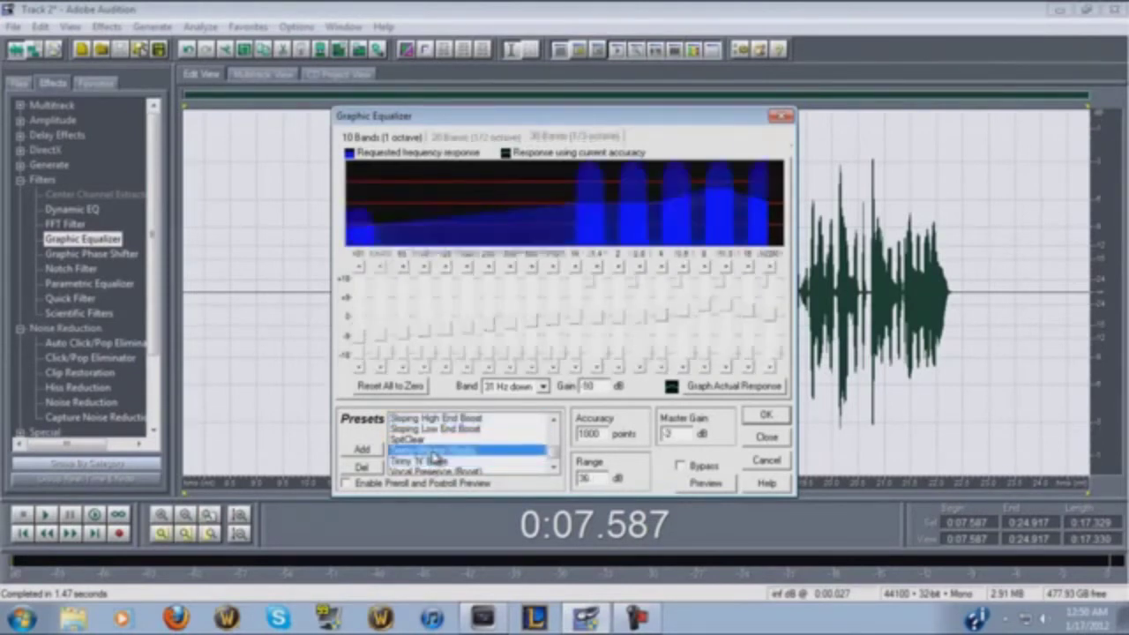
{"action": "left_click", "coordinate": [447, 440]}
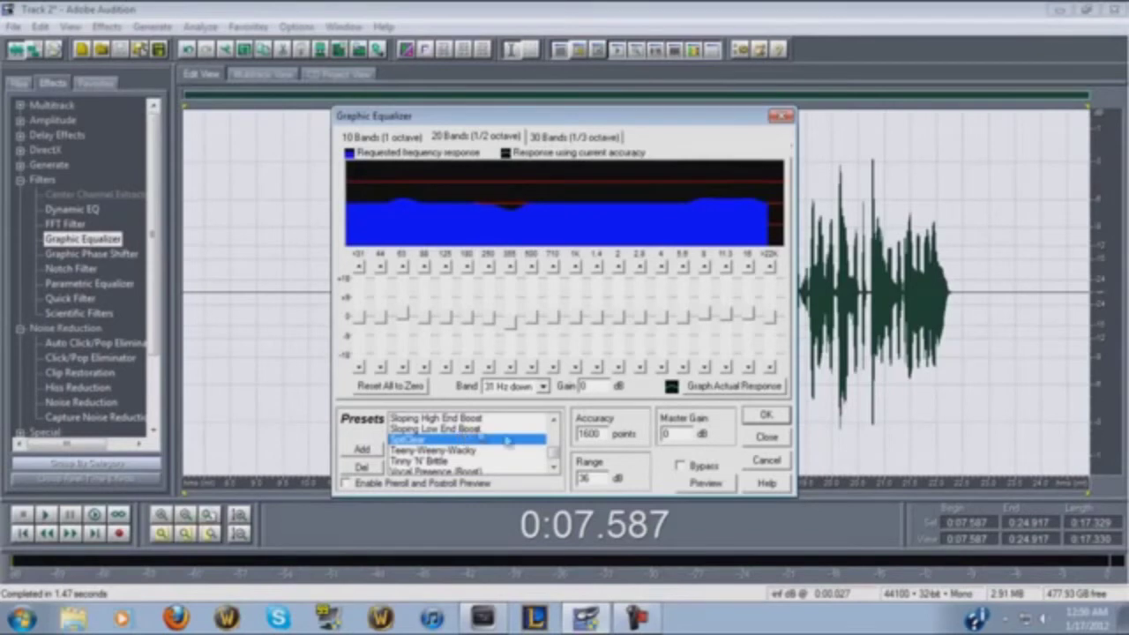
{"action": "left_click", "coordinate": [428, 443]}
Try reshaping the equalizer bands between 500 Hz and 1.4 kHz by hand, reload SptClear, and cancel adding a new preset
{"action": "left_click_drag", "start_coordinate": [601, 321], "coordinate": [534, 334]}
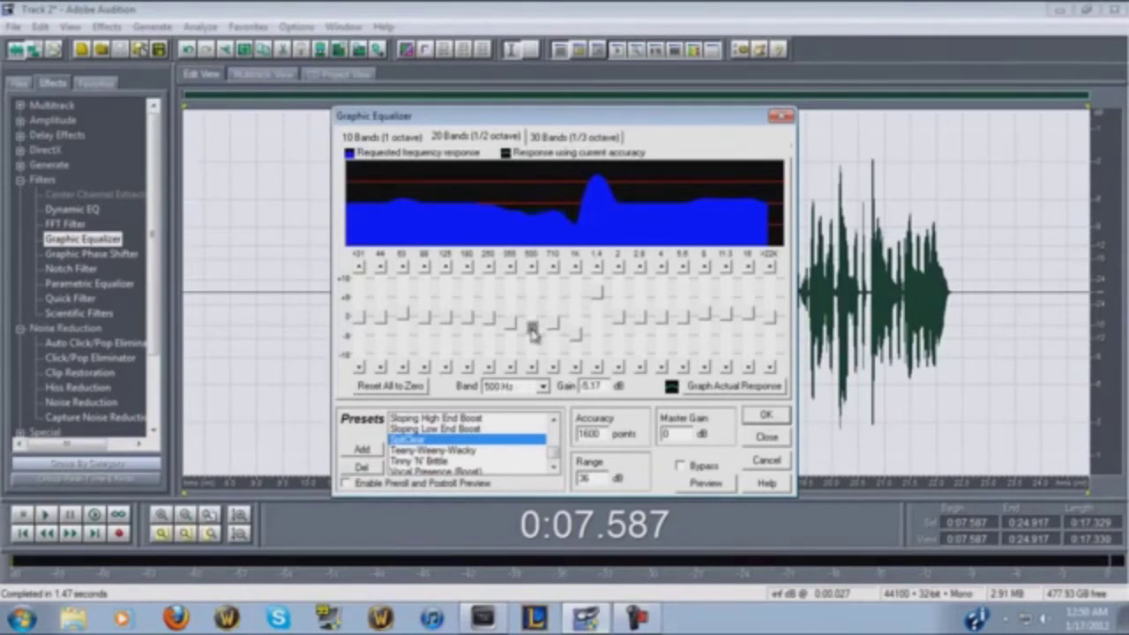
{"action": "left_click", "coordinate": [438, 430]}
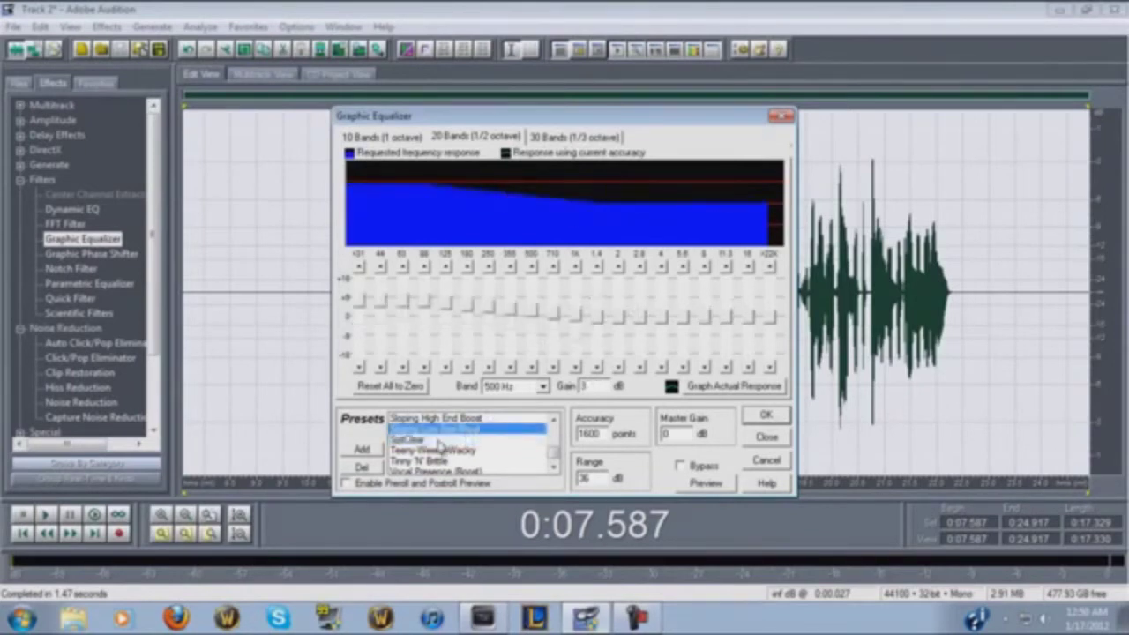
{"action": "left_click", "coordinate": [438, 441]}
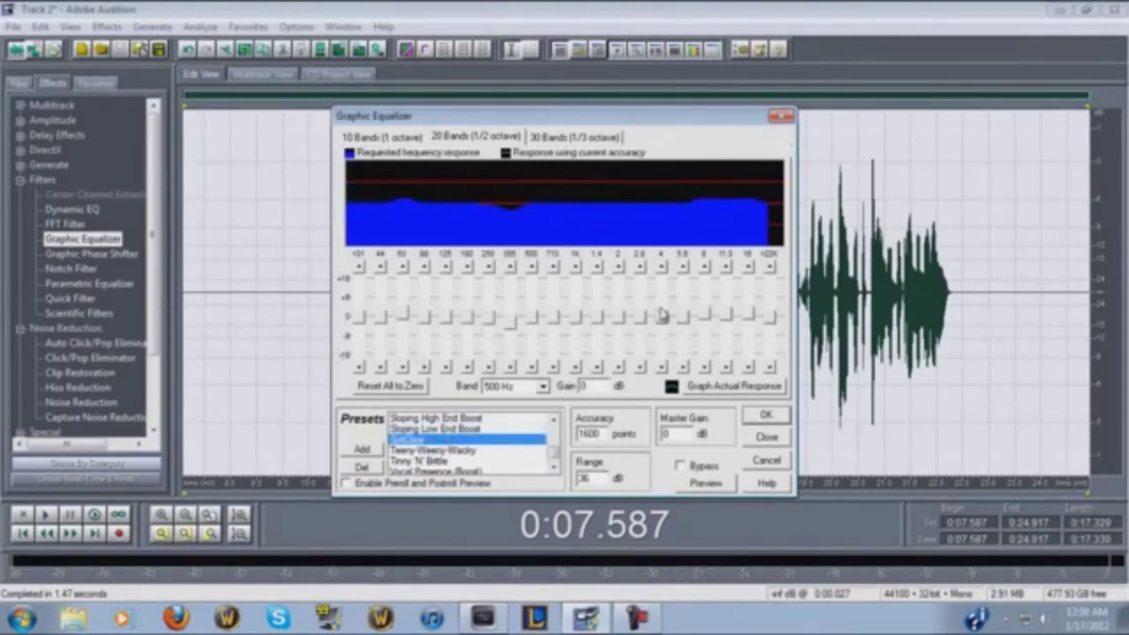
{"action": "left_click", "coordinate": [362, 451]}
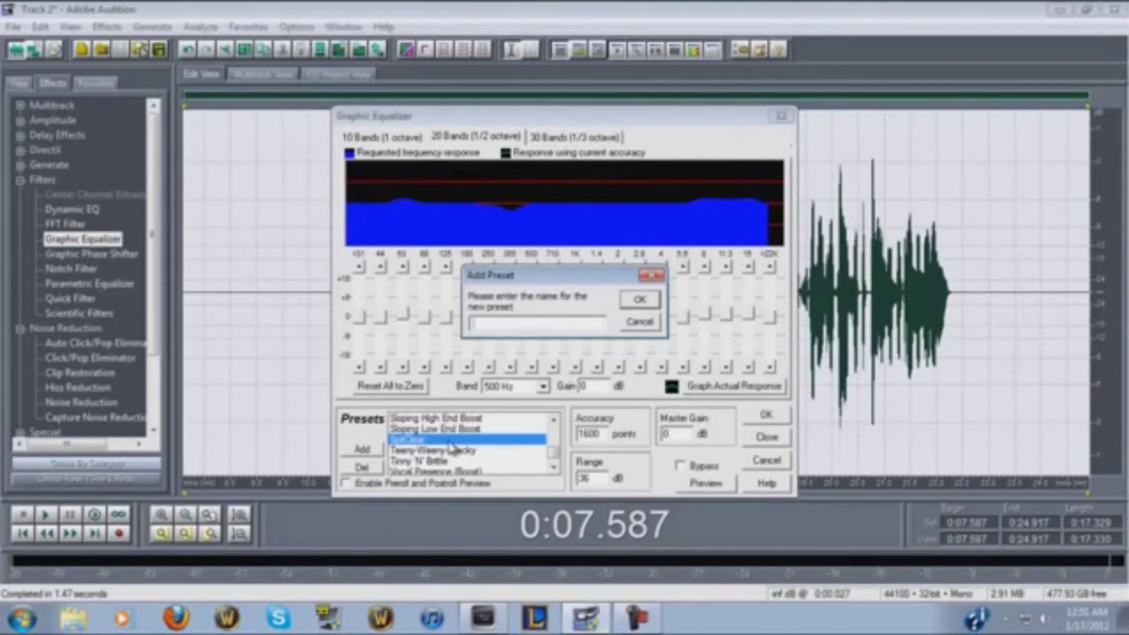
{"action": "left_click", "coordinate": [639, 321]}
Load the Premaster EQ preset in the 10-band Graphic Equalizer and apply it to the vocal
{"action": "left_click_drag", "start_coordinate": [554, 453], "coordinate": [554, 442]}
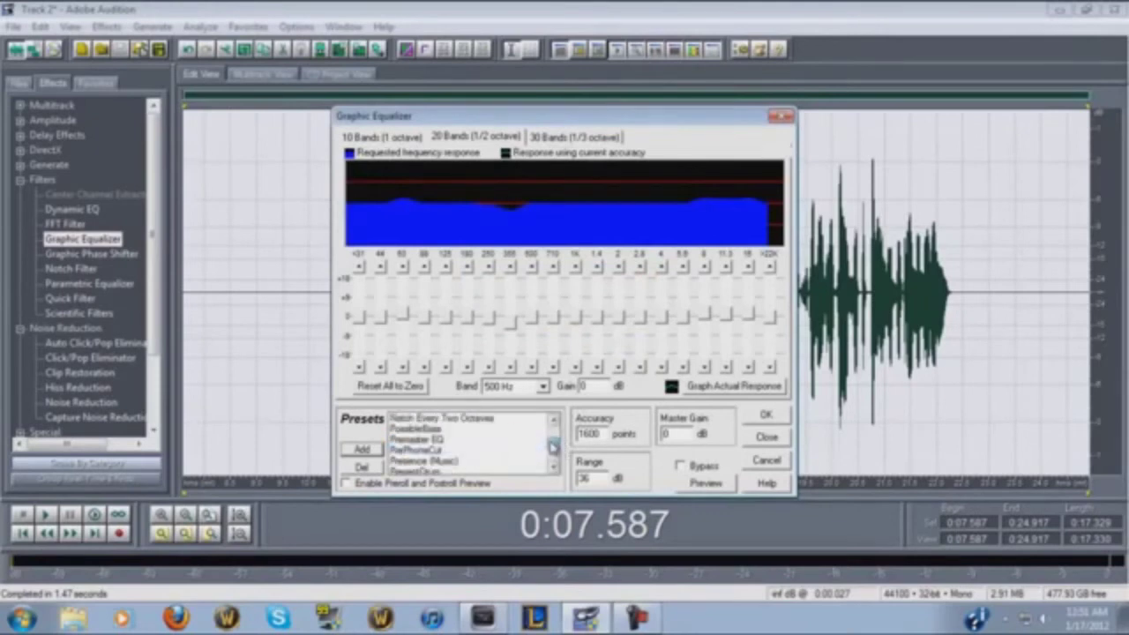
{"action": "left_click", "coordinate": [445, 439]}
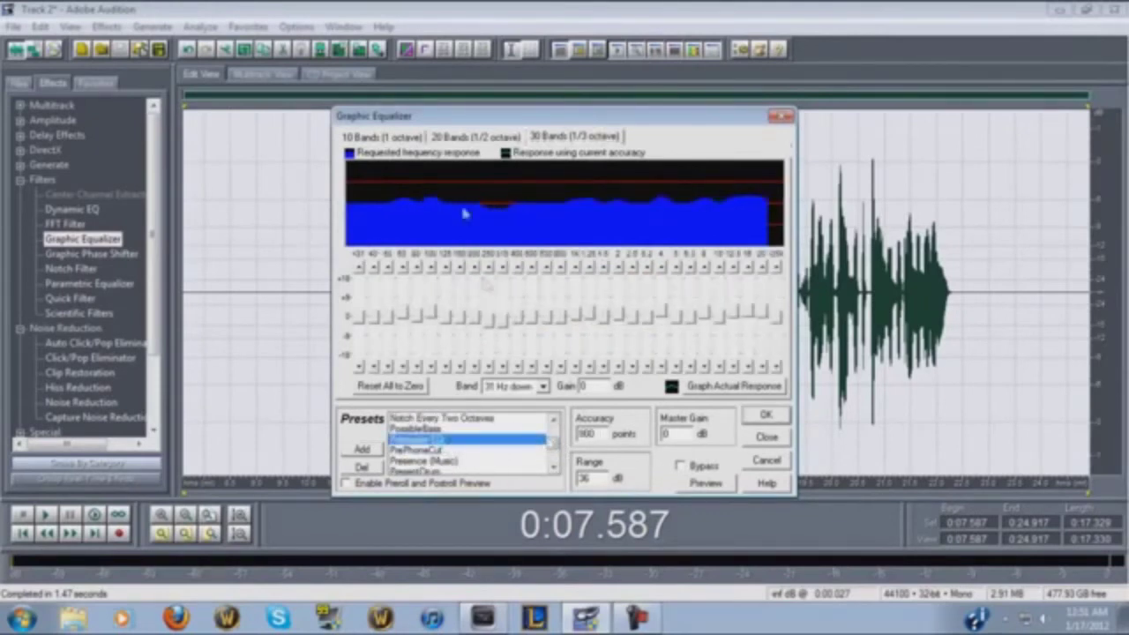
{"action": "left_click", "coordinate": [394, 139]}
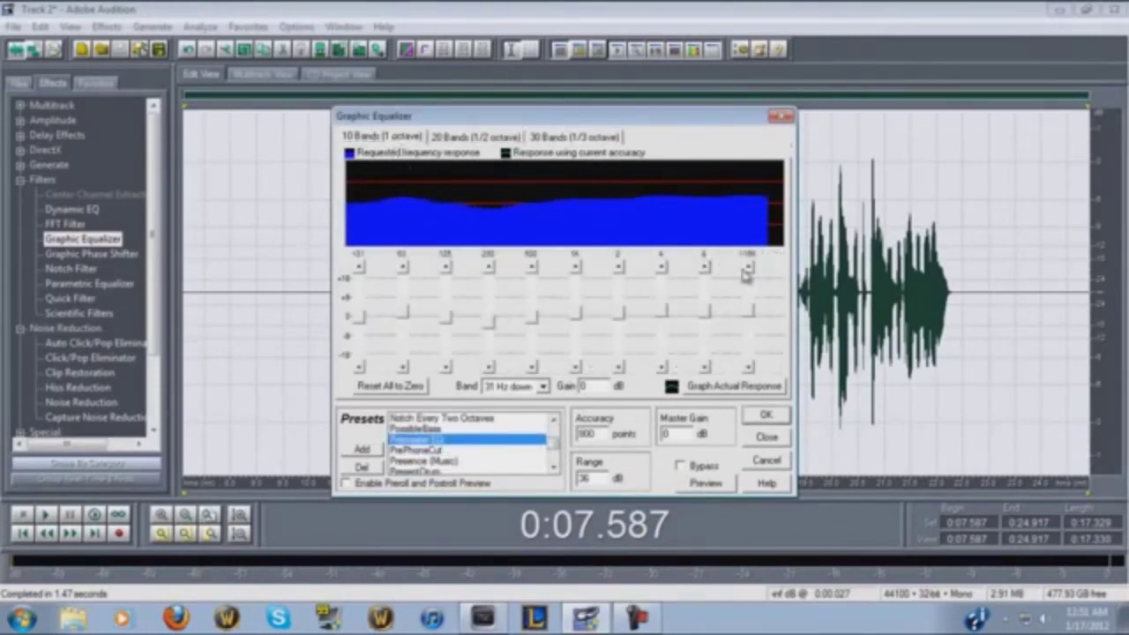
{"action": "left_click", "coordinate": [768, 416]}
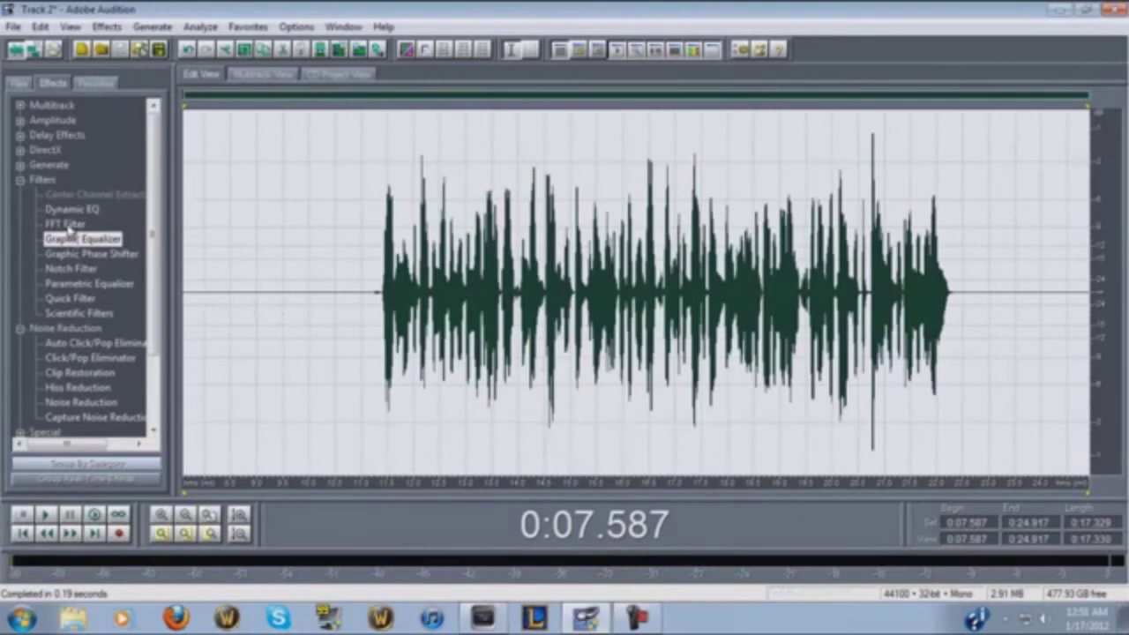
Apply the FFT Filter to the vocal with the De-Esser preset
{"action": "double_click", "coordinate": [67, 224]}
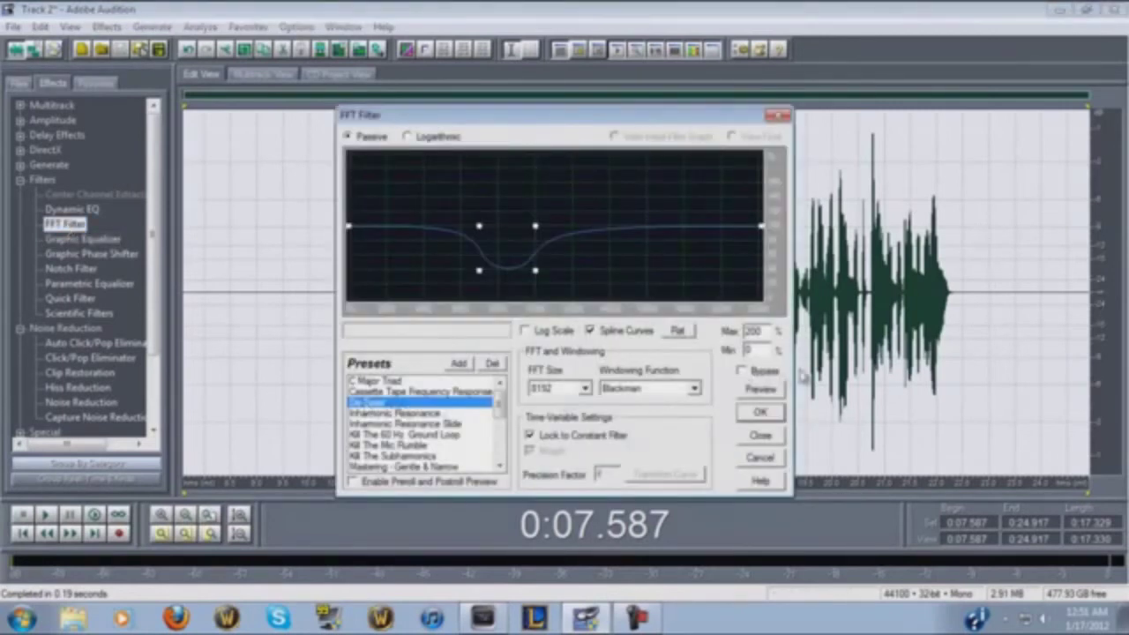
{"action": "left_click", "coordinate": [761, 413]}
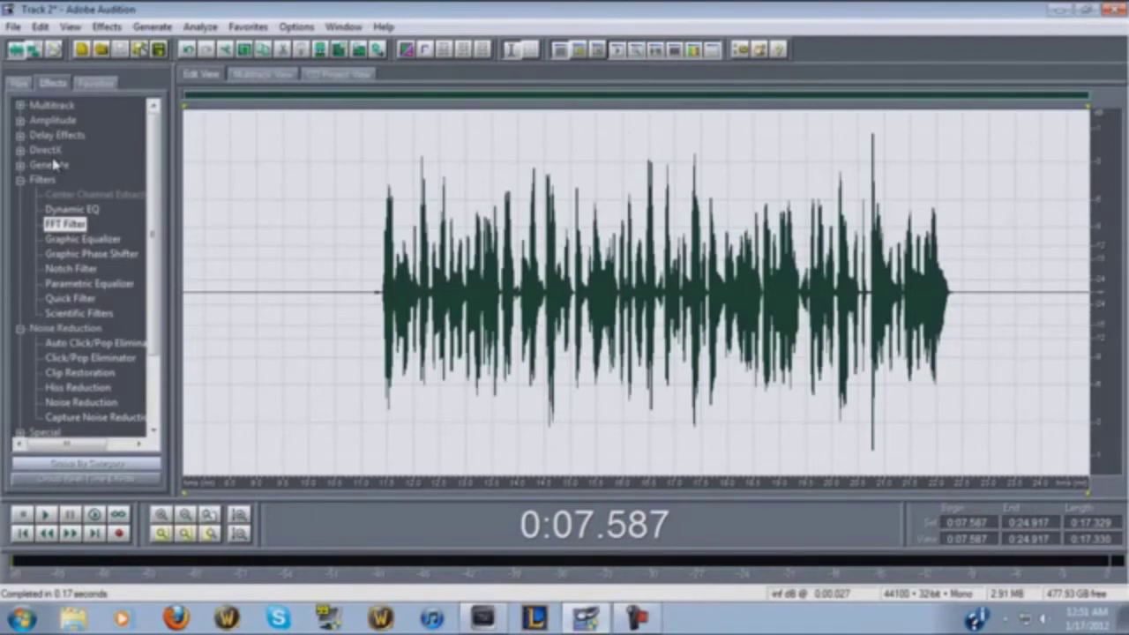
Try Reverb on the vocal with the Tight and Close preset, preview it, and raise its length to 2083 ms and perception to 65
{"action": "left_click", "coordinate": [20, 136]}
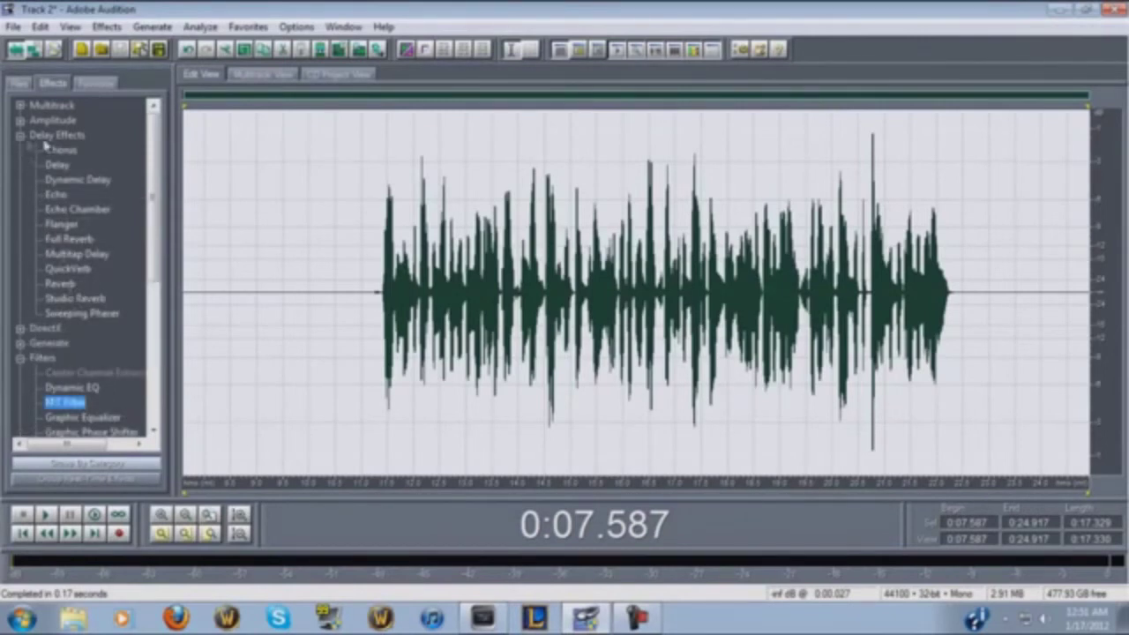
{"action": "left_click", "coordinate": [59, 283]}
{"action": "double_click", "coordinate": [62, 284]}
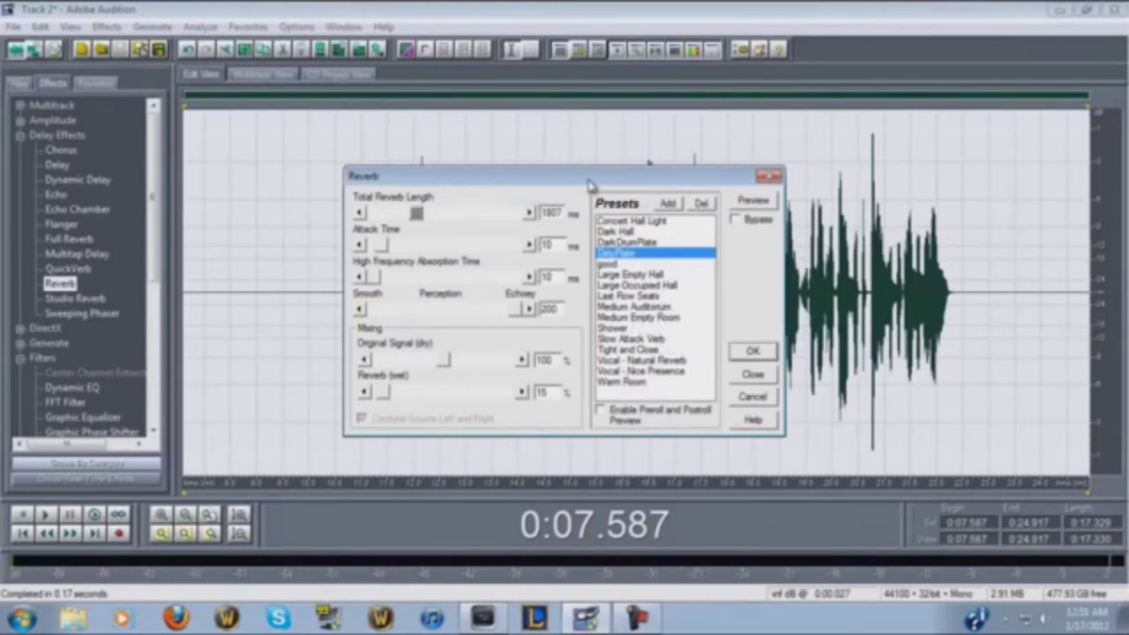
{"action": "left_click_drag", "start_coordinate": [589, 186], "coordinate": [573, 209]}
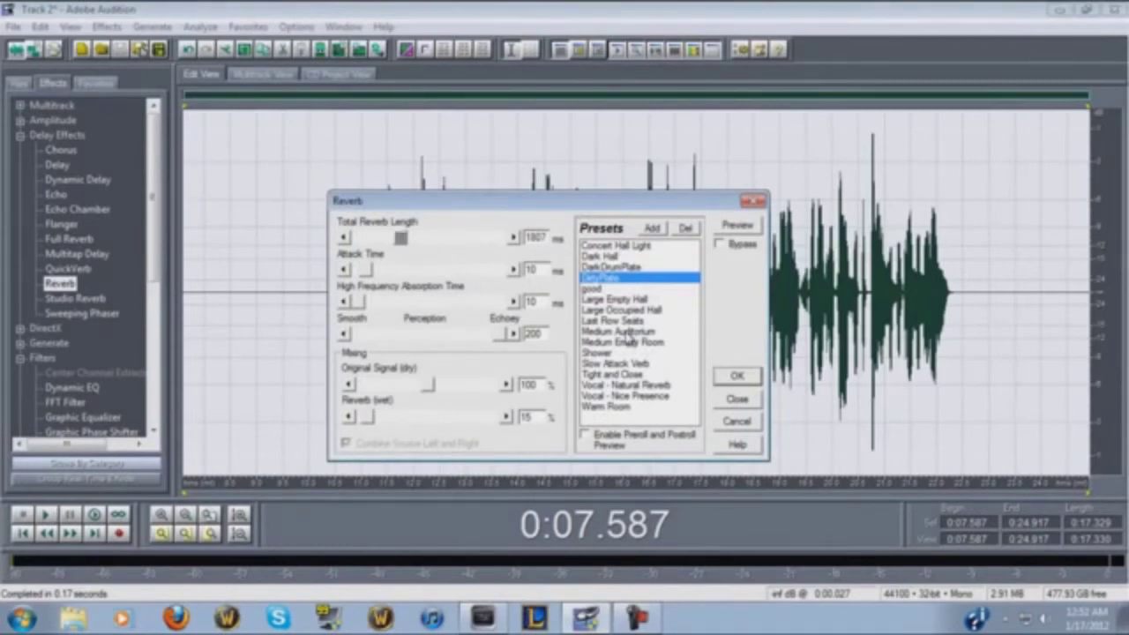
{"action": "left_click", "coordinate": [632, 375]}
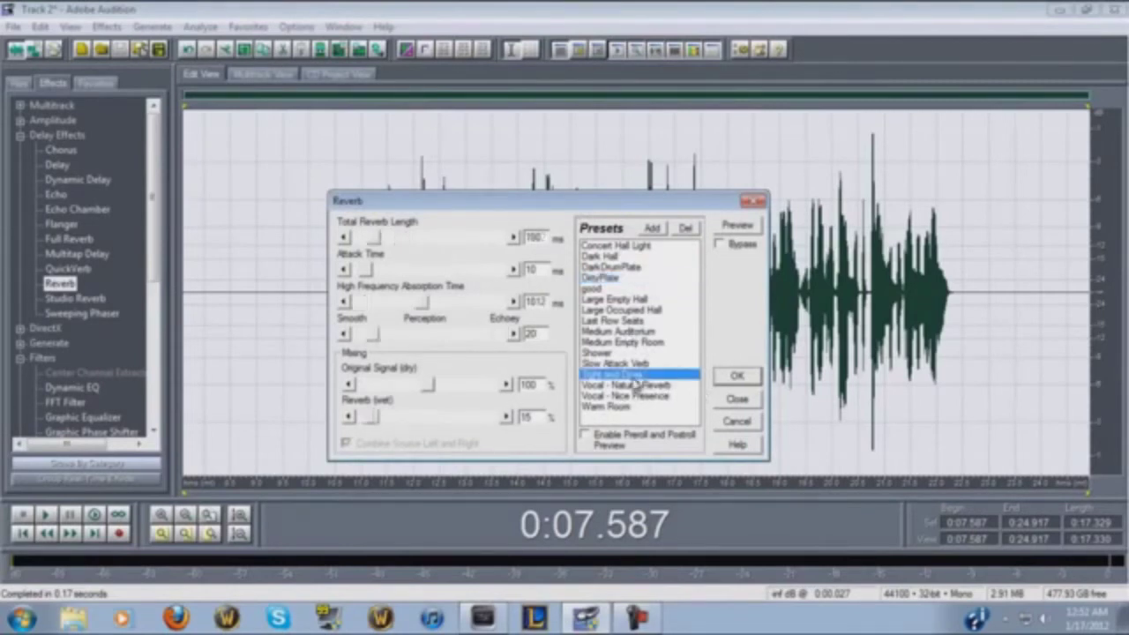
{"action": "left_click", "coordinate": [736, 231]}
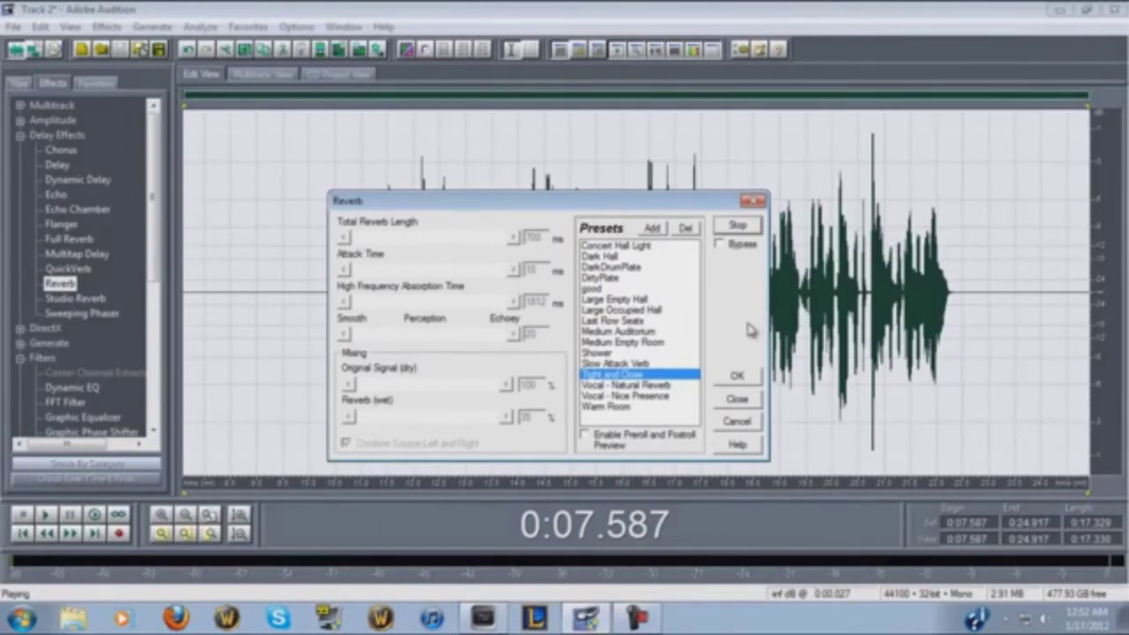
{"action": "left_click", "coordinate": [739, 227]}
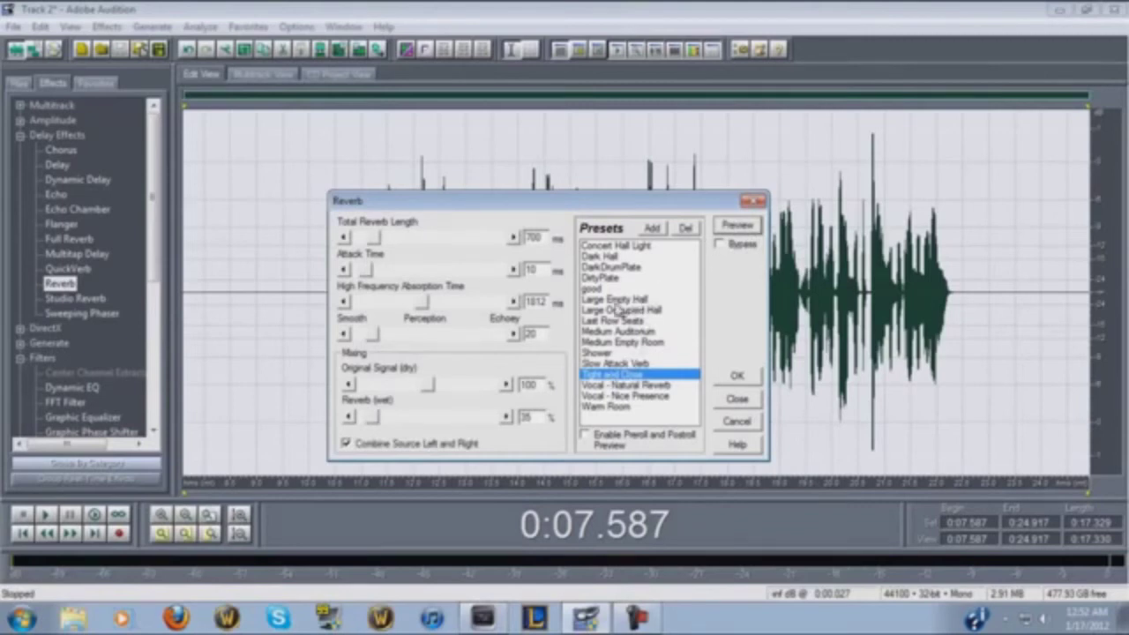
{"action": "left_click_drag", "start_coordinate": [379, 240], "coordinate": [404, 335]}
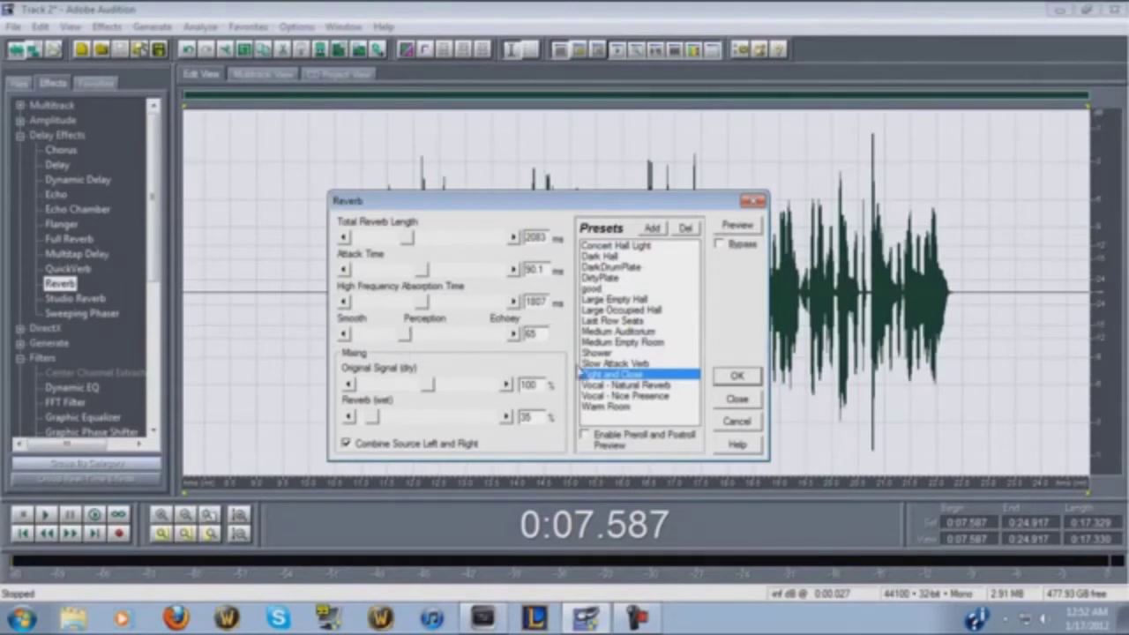
{"action": "left_click", "coordinate": [737, 422]}
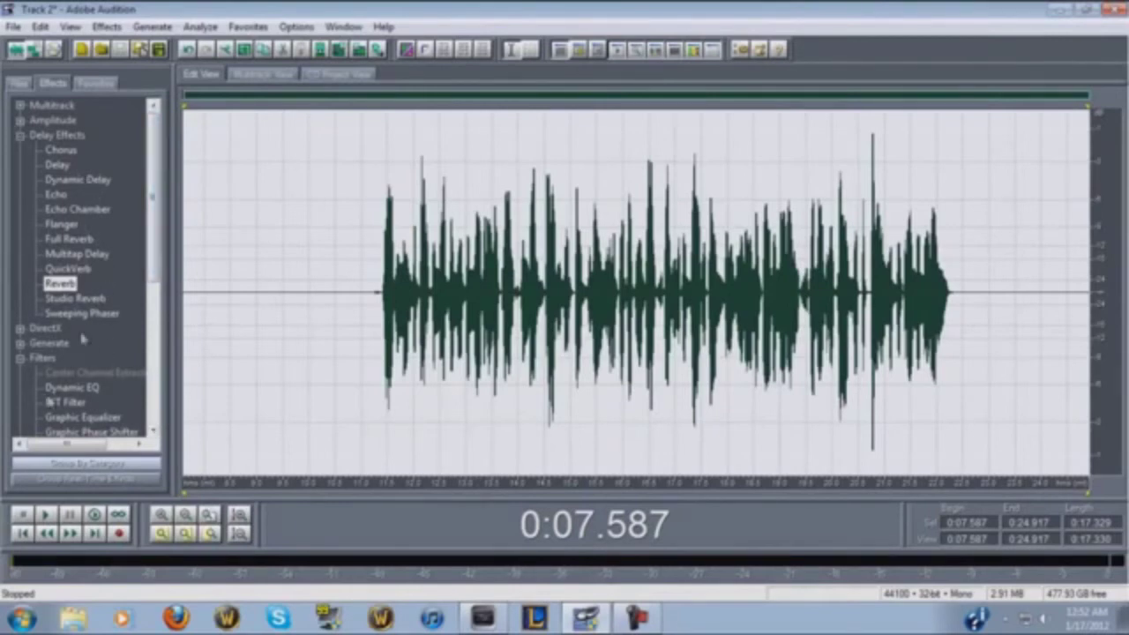
Apply Amplify/Fade to the vocal with the Center Wave preset
{"action": "left_click", "coordinate": [19, 136]}
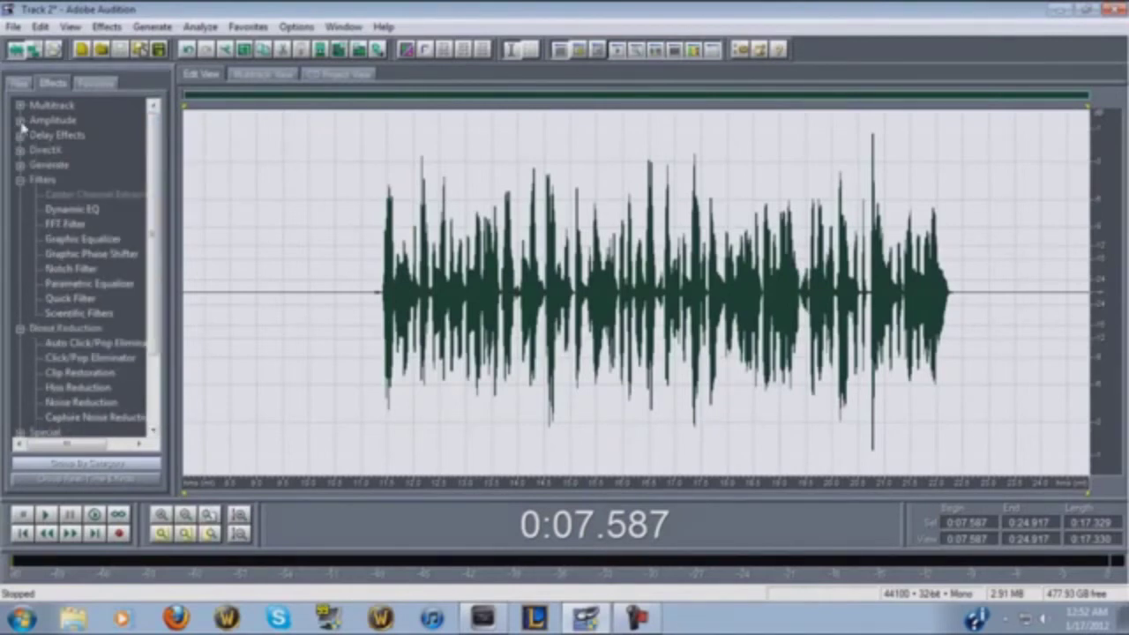
{"action": "left_click", "coordinate": [20, 120]}
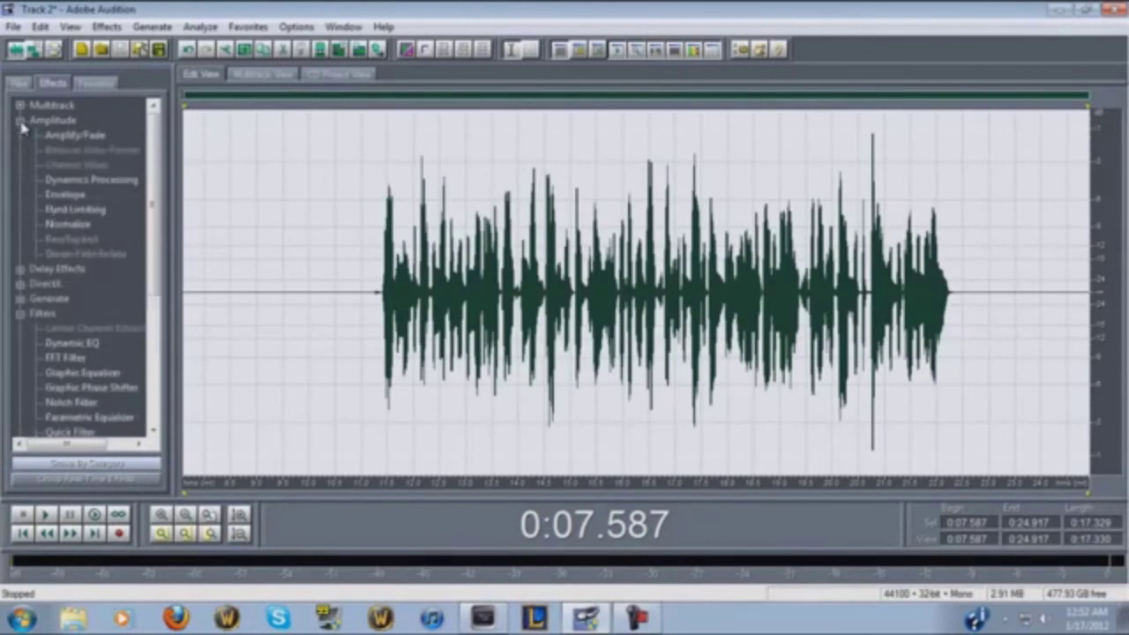
{"action": "double_click", "coordinate": [76, 136]}
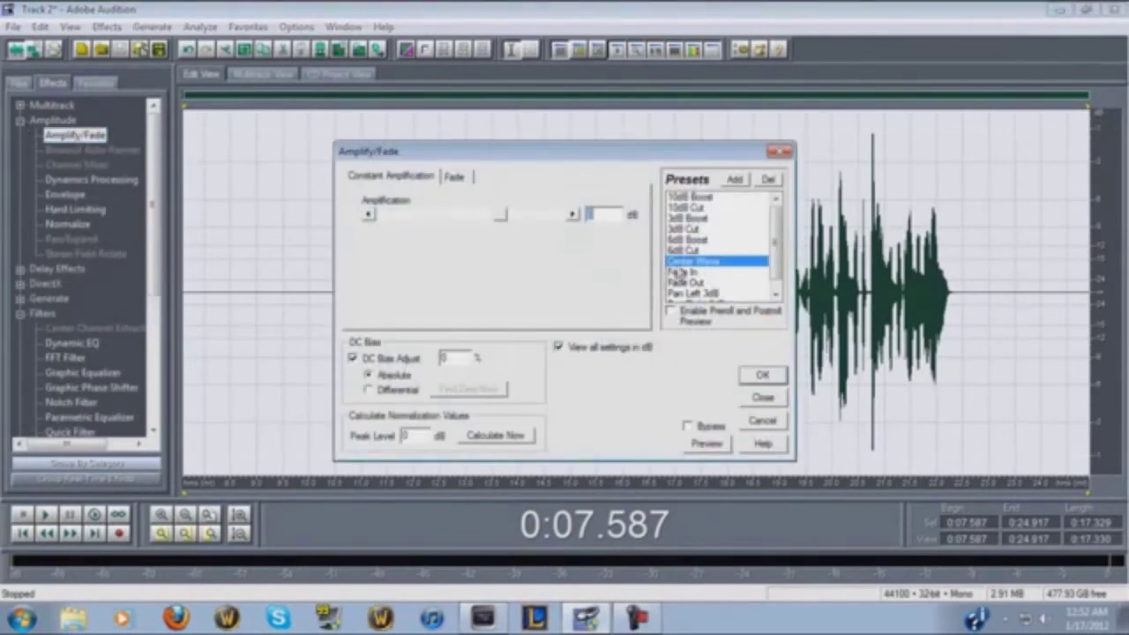
{"action": "left_click", "coordinate": [760, 376]}
Review the Dynamics Processing pages and apply the compression of 3.9:1 above -20.2 dB with 5.9 dB output gain and splines enabled
{"action": "double_click", "coordinate": [98, 180]}
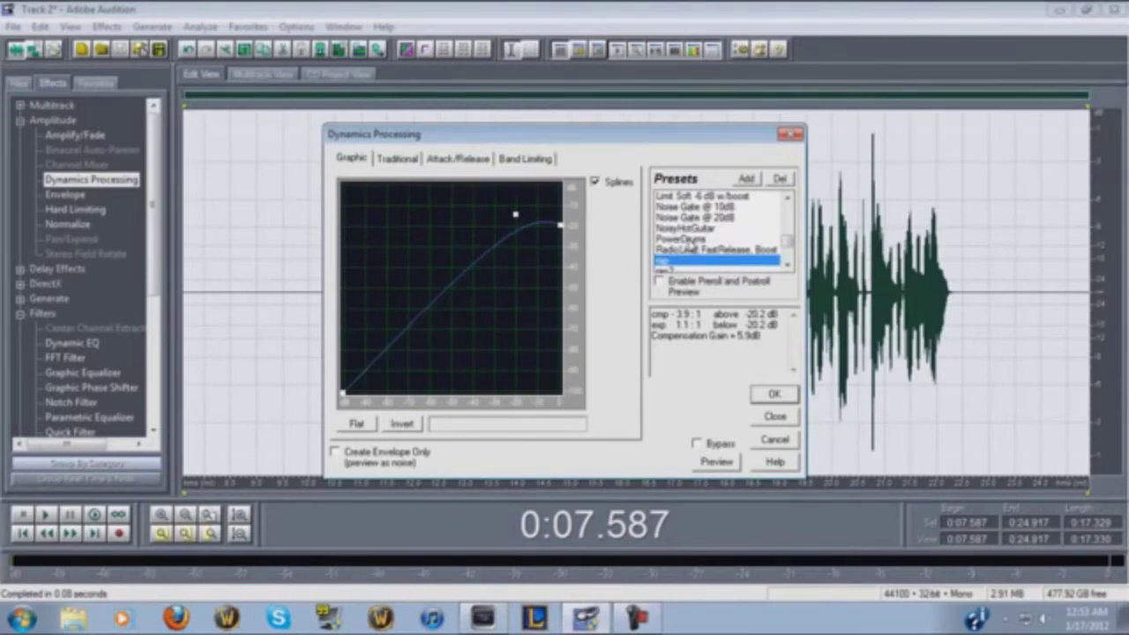
{"action": "left_click", "coordinate": [397, 159]}
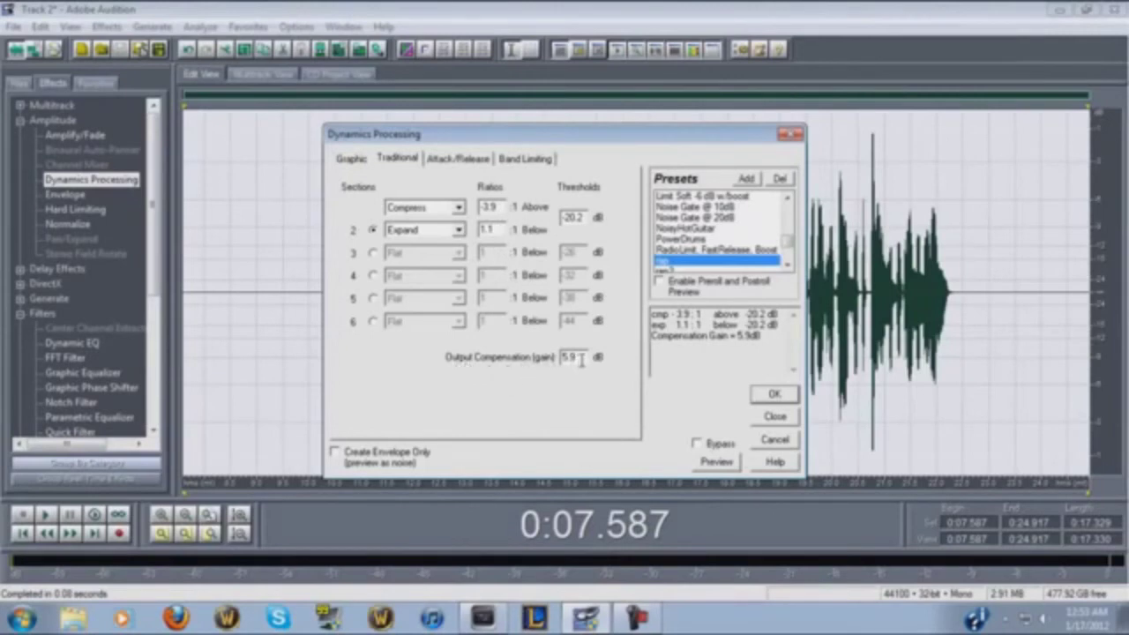
{"action": "left_click", "coordinate": [461, 163]}
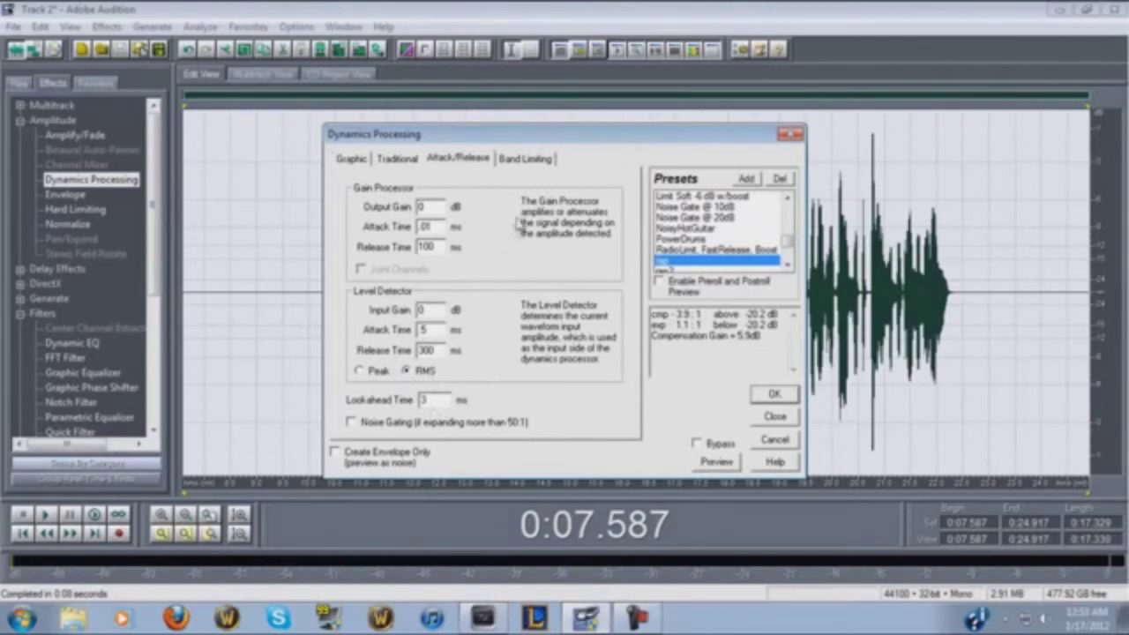
{"action": "left_click", "coordinate": [528, 162]}
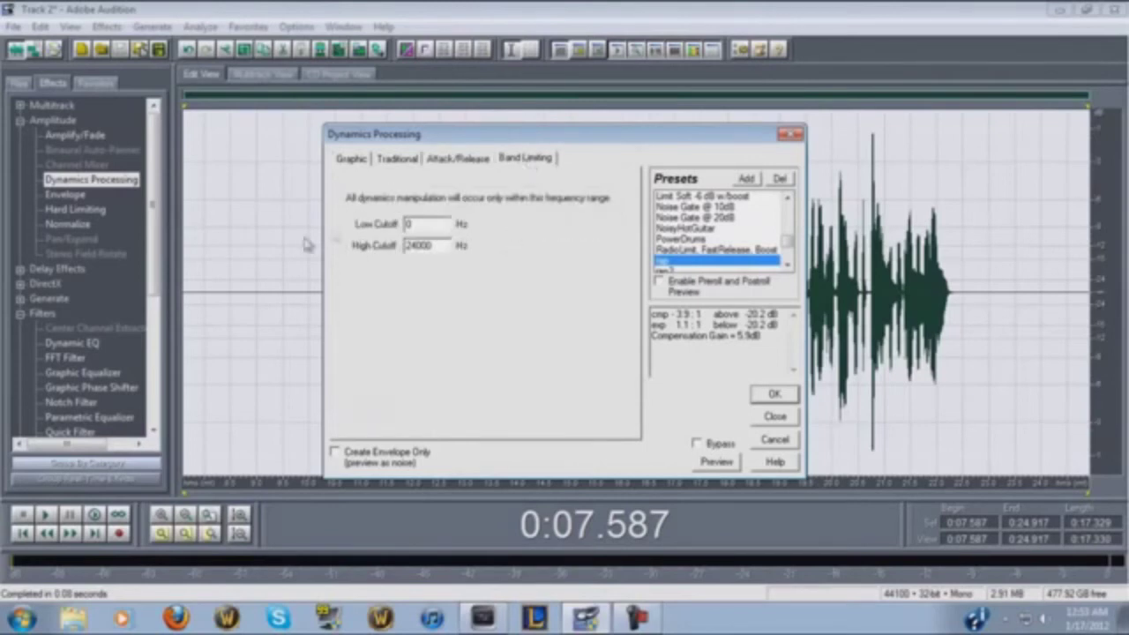
{"action": "left_click", "coordinate": [352, 162]}
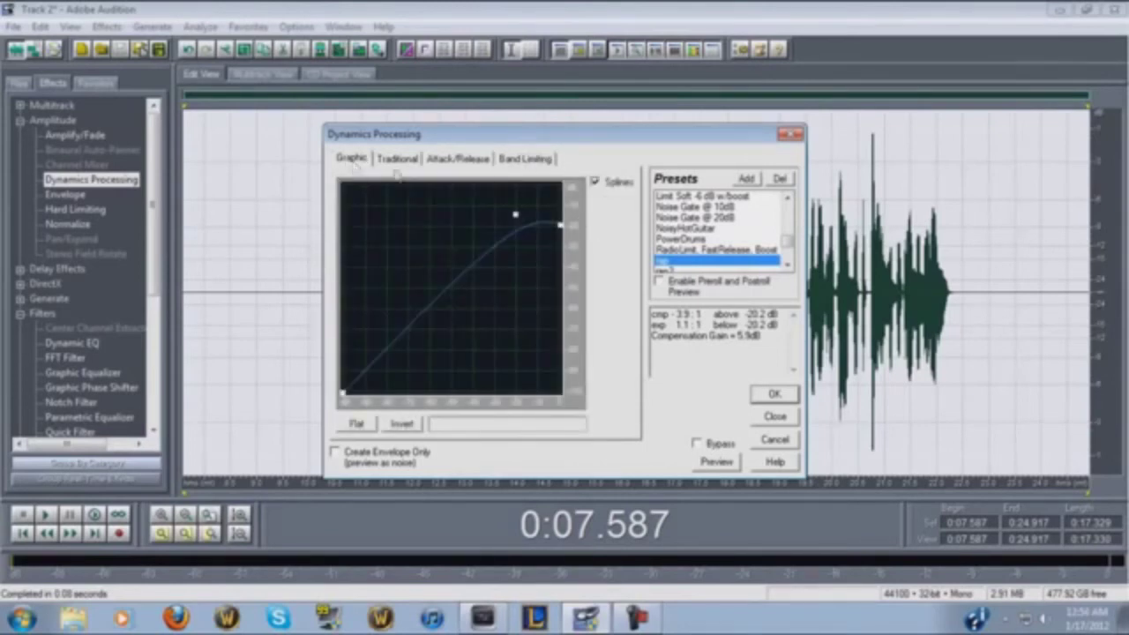
{"action": "left_click", "coordinate": [595, 181]}
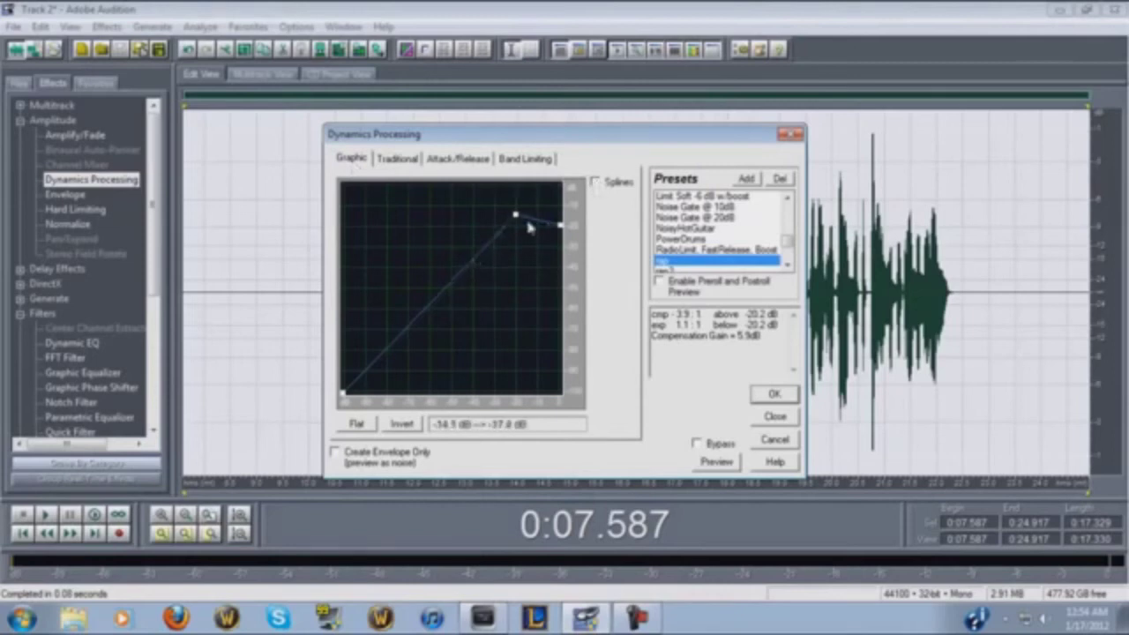
{"action": "left_click", "coordinate": [594, 182]}
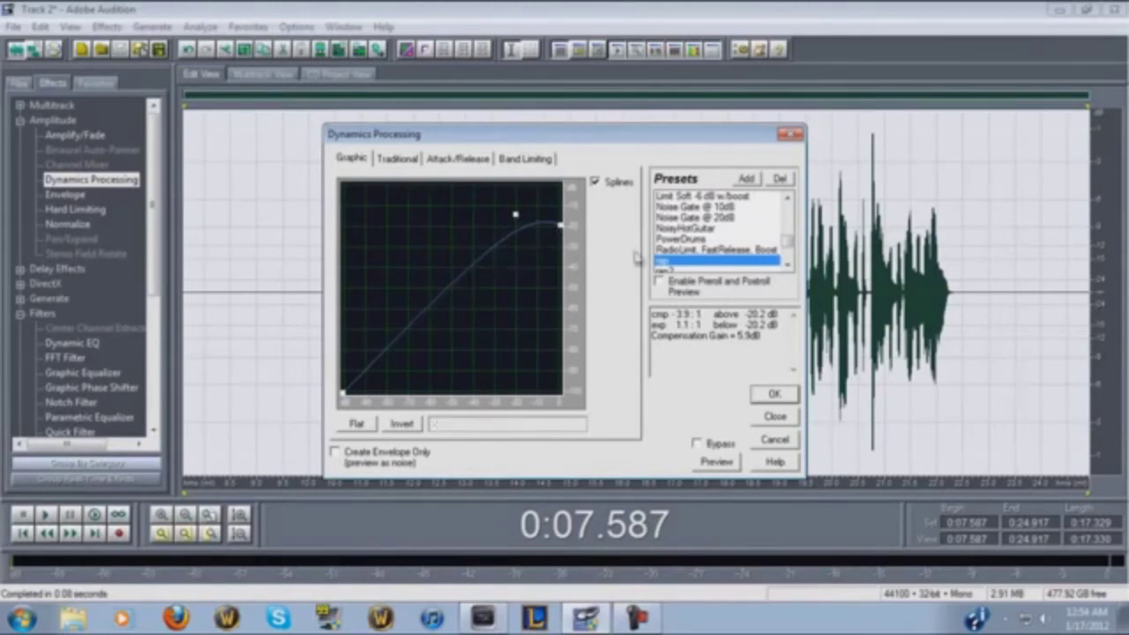
{"action": "left_click", "coordinate": [776, 394]}
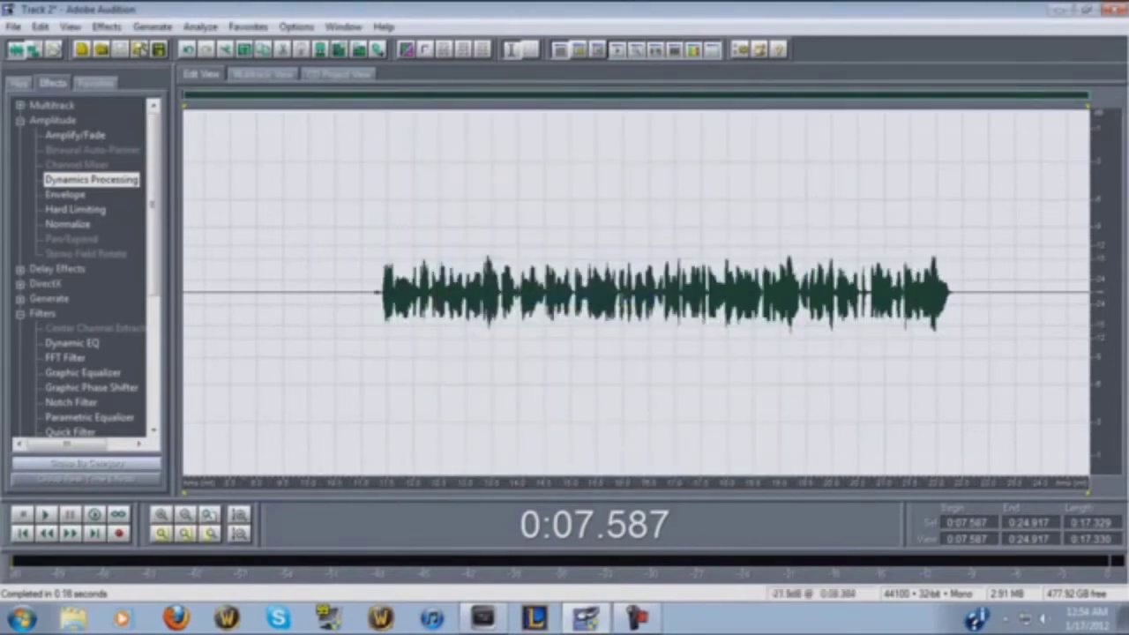
Normalize the compressed vocal to a higher peak level and clear the waveform selection
{"action": "double_click", "coordinate": [70, 225]}
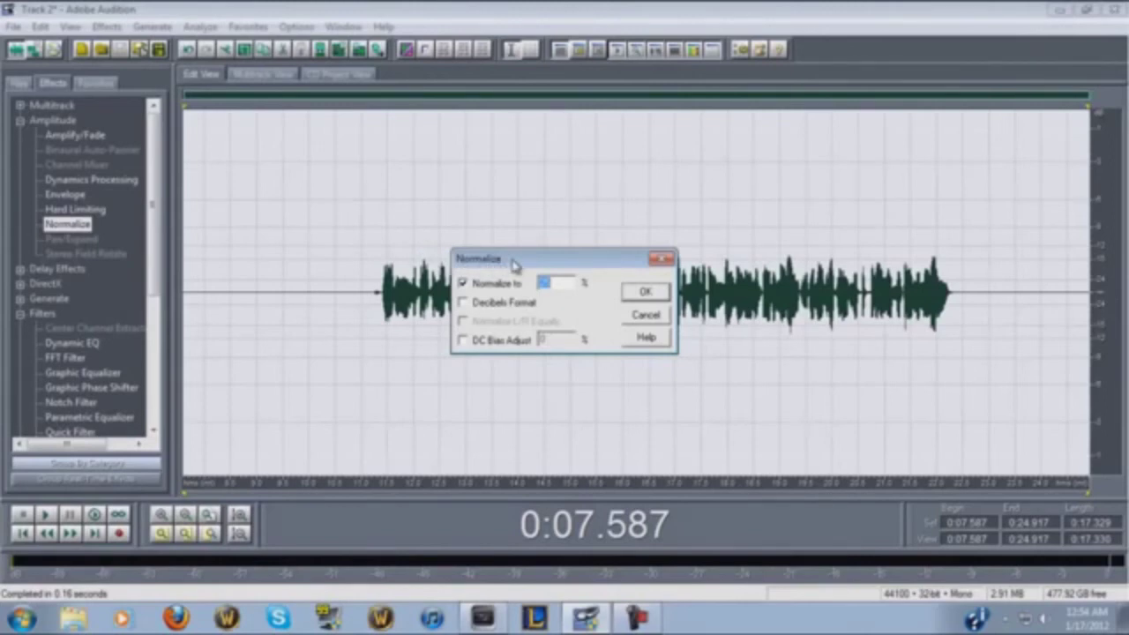
{"action": "type", "text": "75"}
{"action": "key", "text": "Return"}
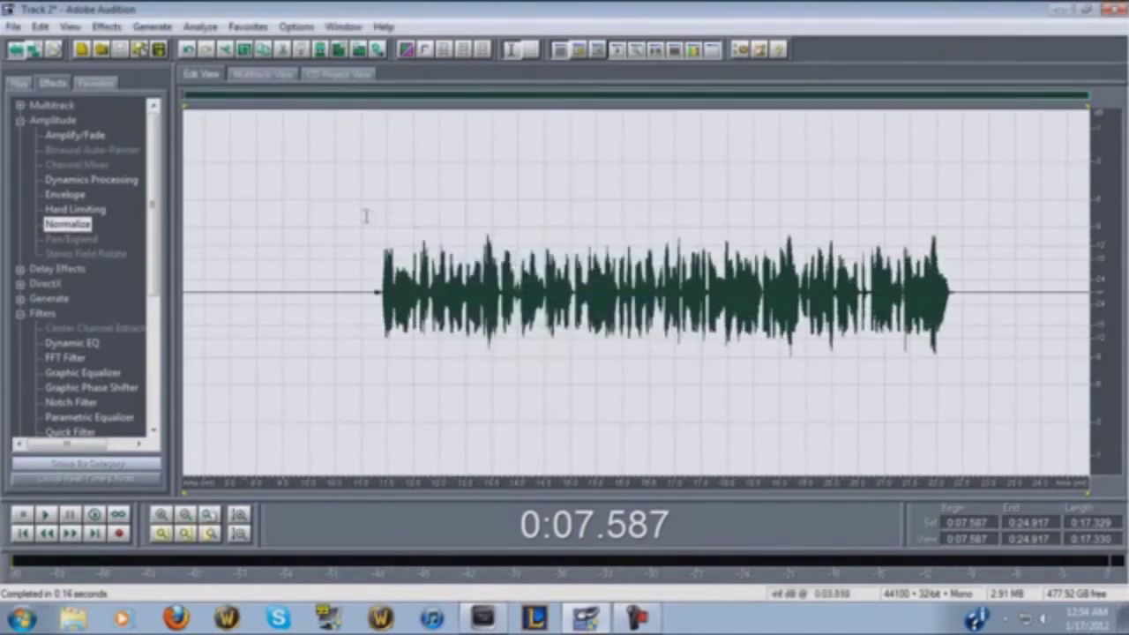
{"action": "left_click", "coordinate": [357, 216]}
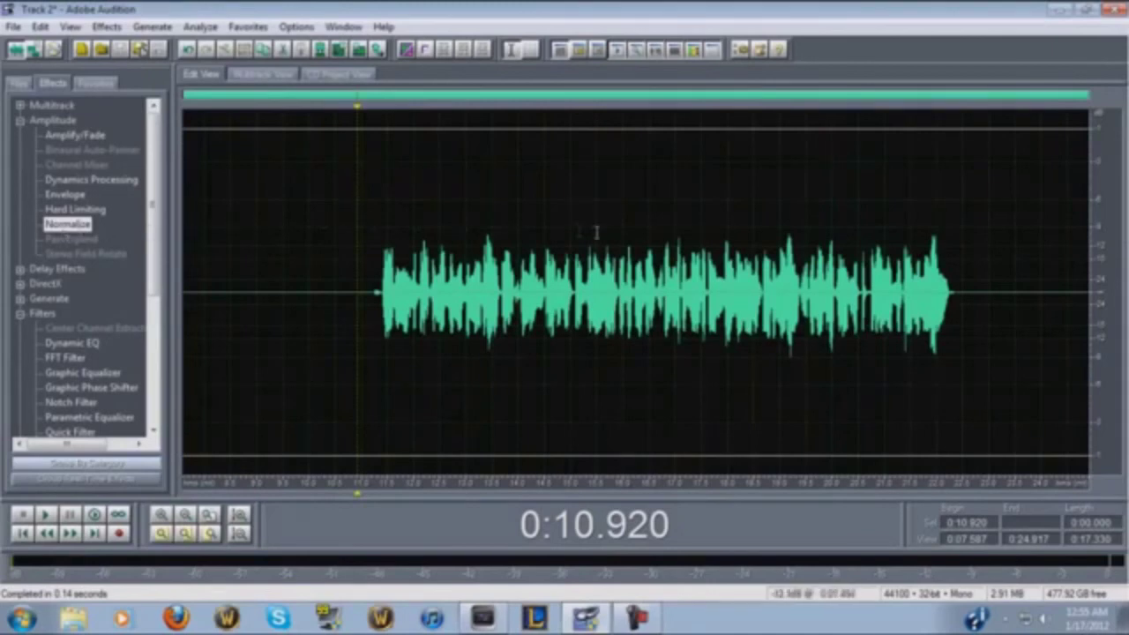
Listen to the processed vocal over the beat in the multitrack session, starting from the vocal clip's beginning at 0:07.587
{"action": "left_click", "coordinate": [265, 74]}
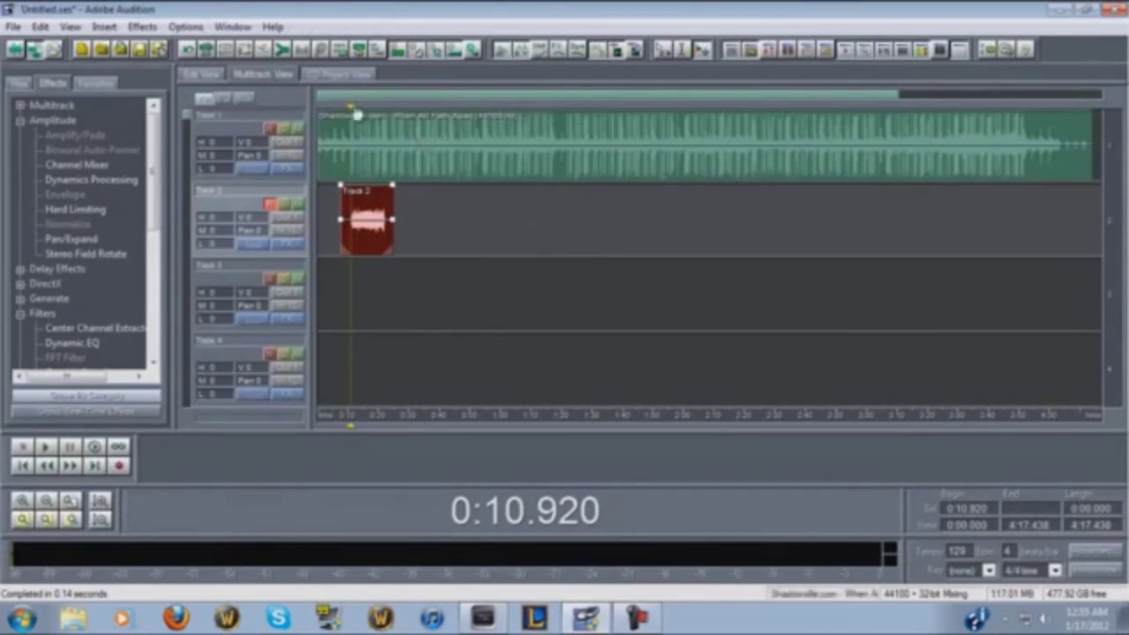
{"action": "left_click_drag", "start_coordinate": [350, 110], "coordinate": [341, 112]}
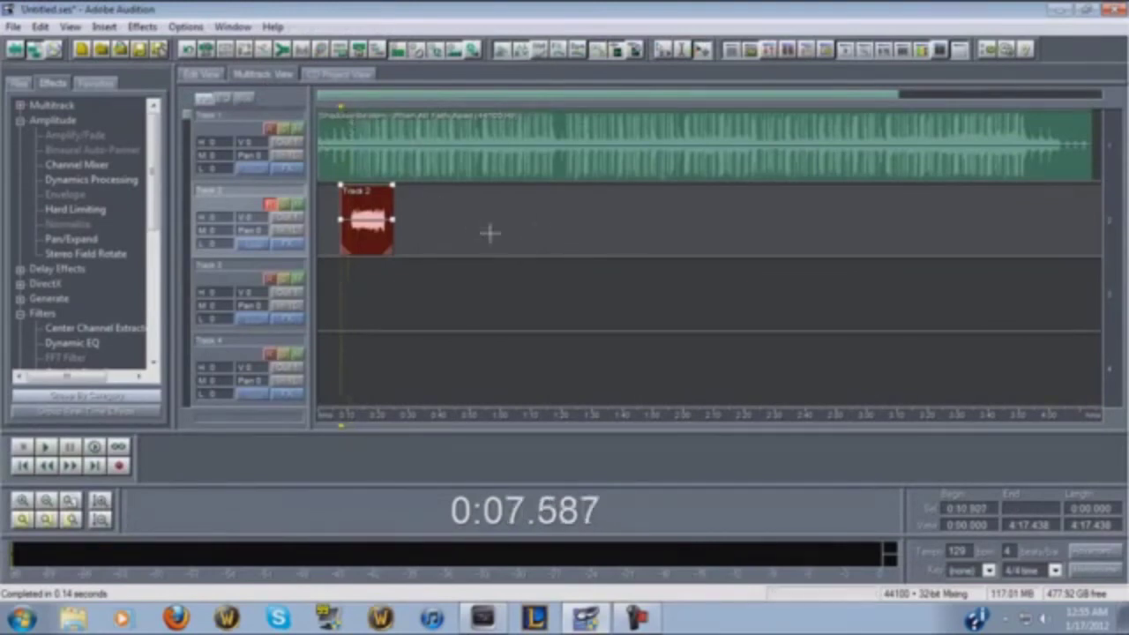
{"action": "left_click", "coordinate": [48, 448]}
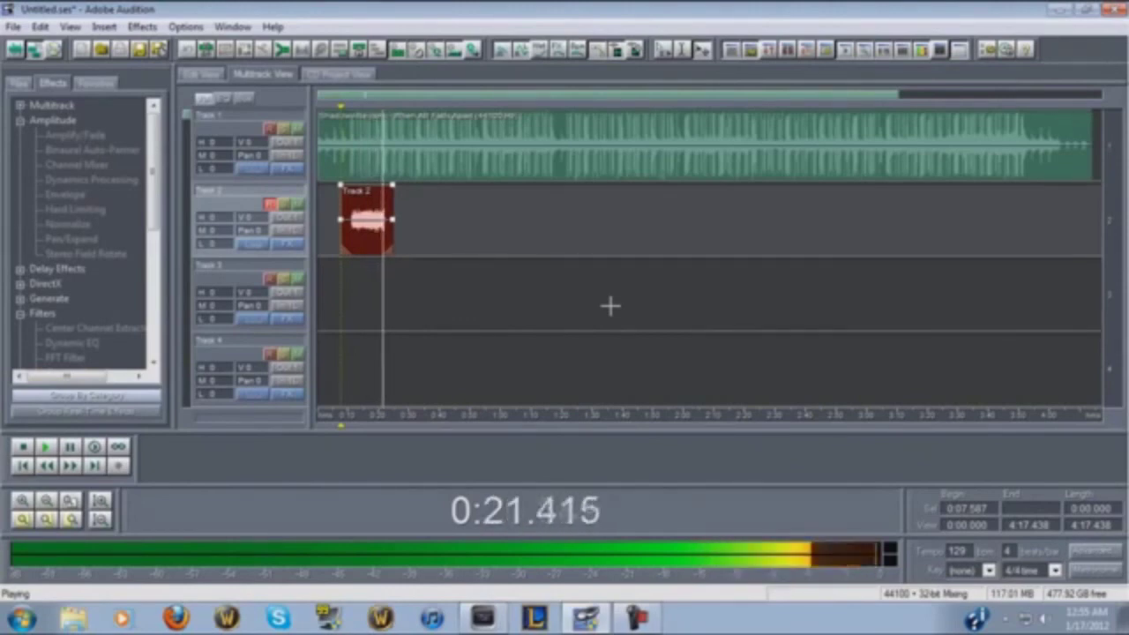
{"action": "key", "text": "space"}
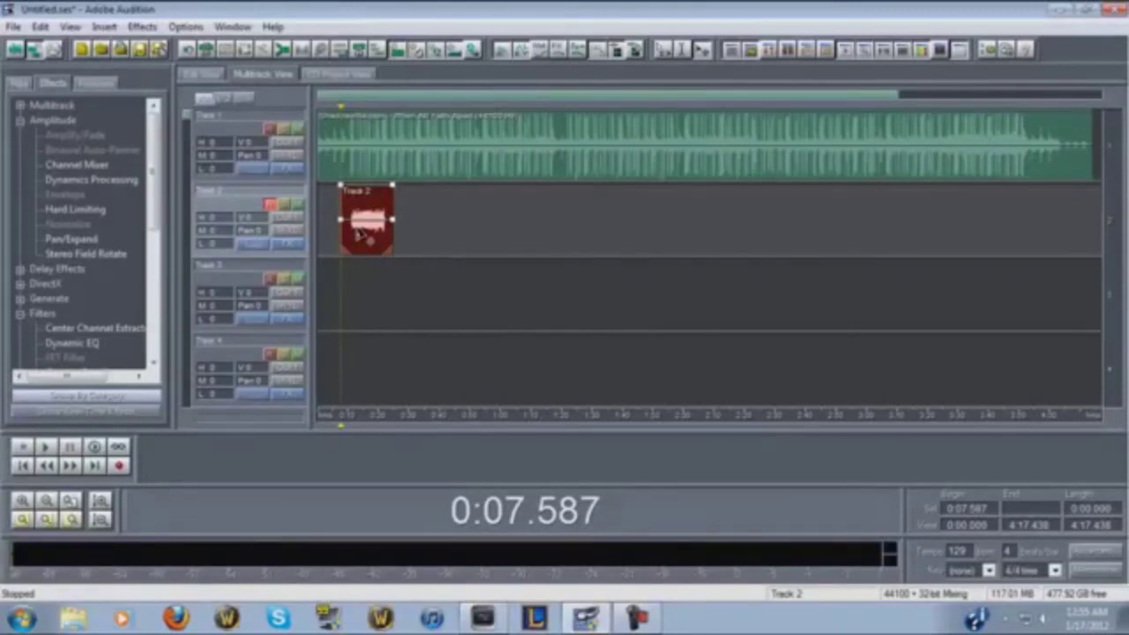
Copy the vocal clip from Track 2 onto Track 3 at the same start time
{"action": "left_click_drag", "start_coordinate": [360, 234], "coordinate": [364, 284]}
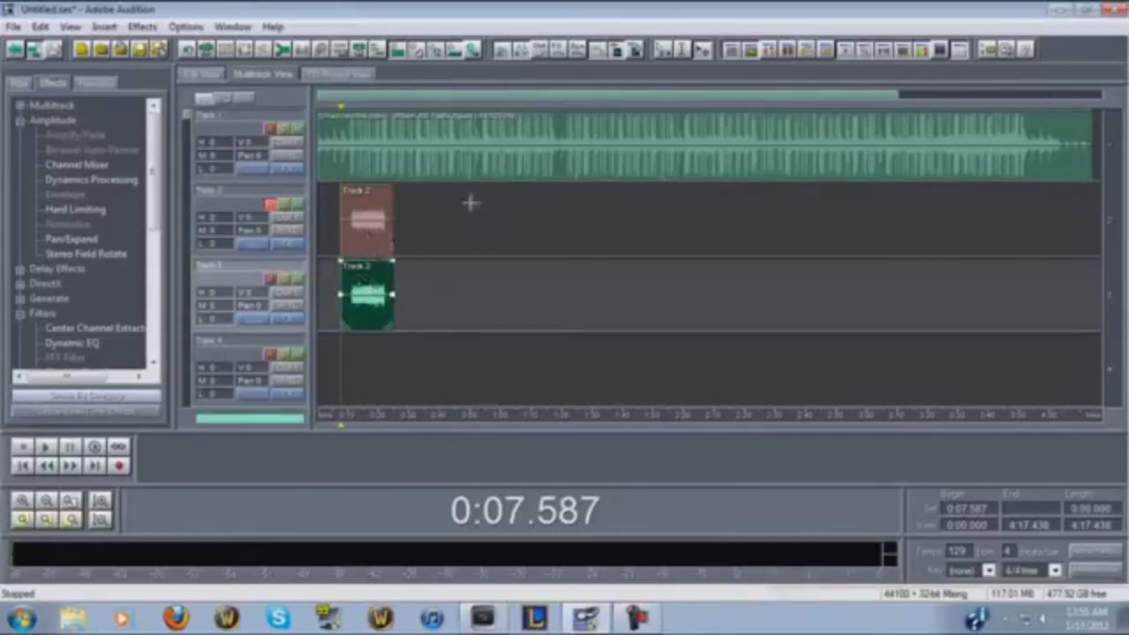
{"action": "scroll", "coordinate": [466, 280], "scroll_direction": "down", "scroll_amount": 2}
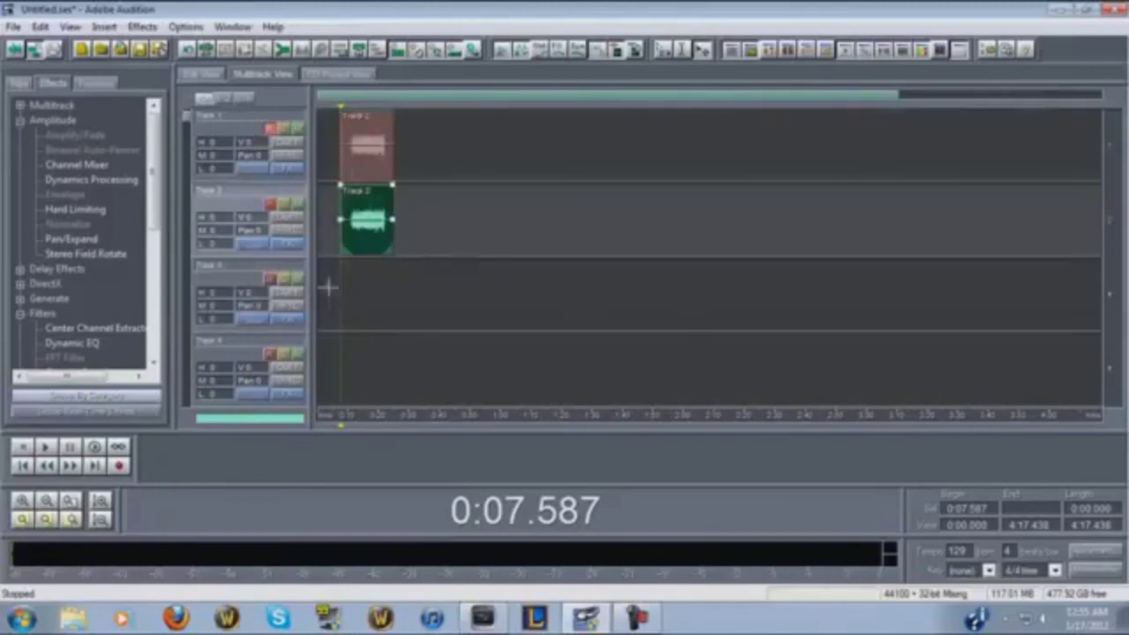